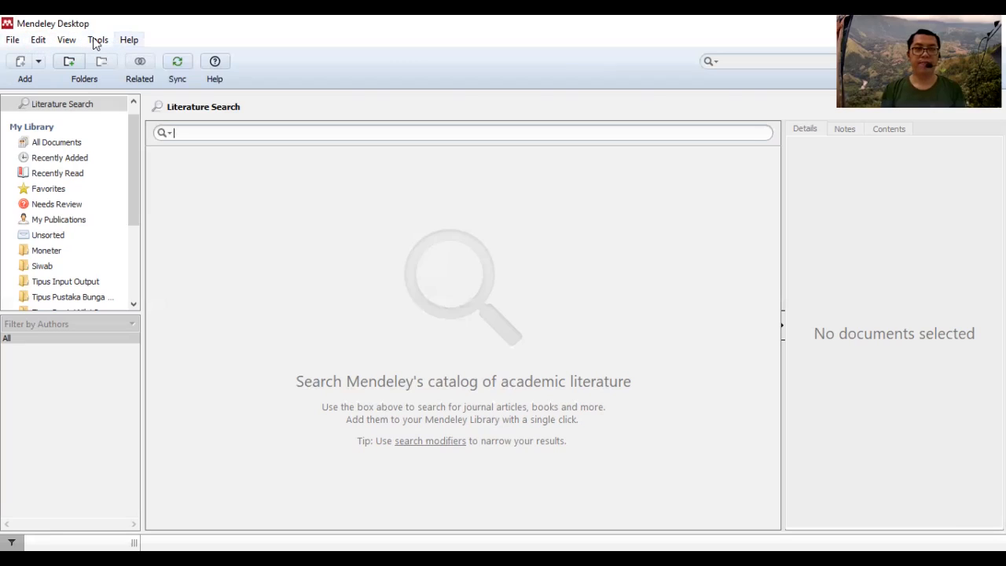
pyautogui.click(17, 44)
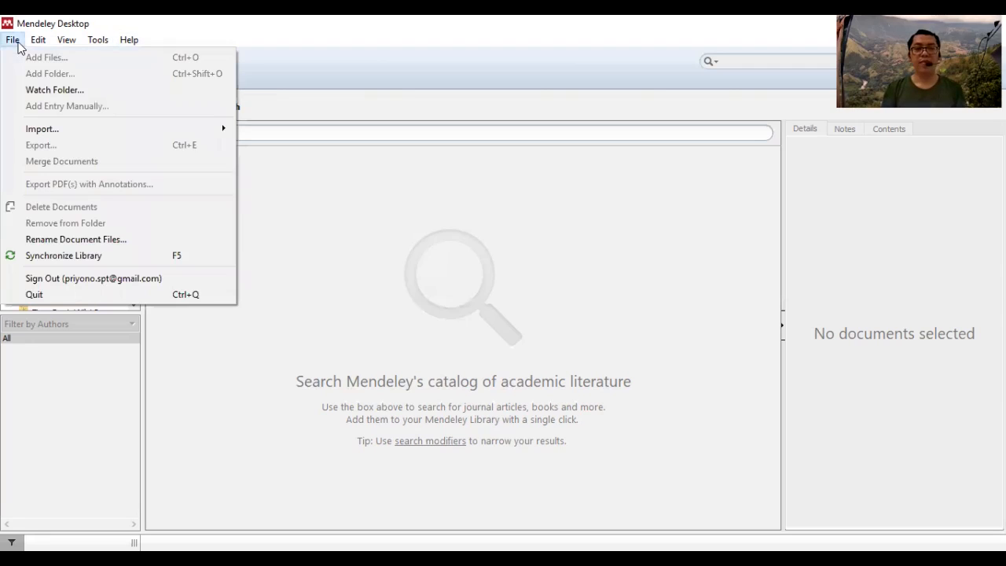
pyautogui.moveTo(40, 39)
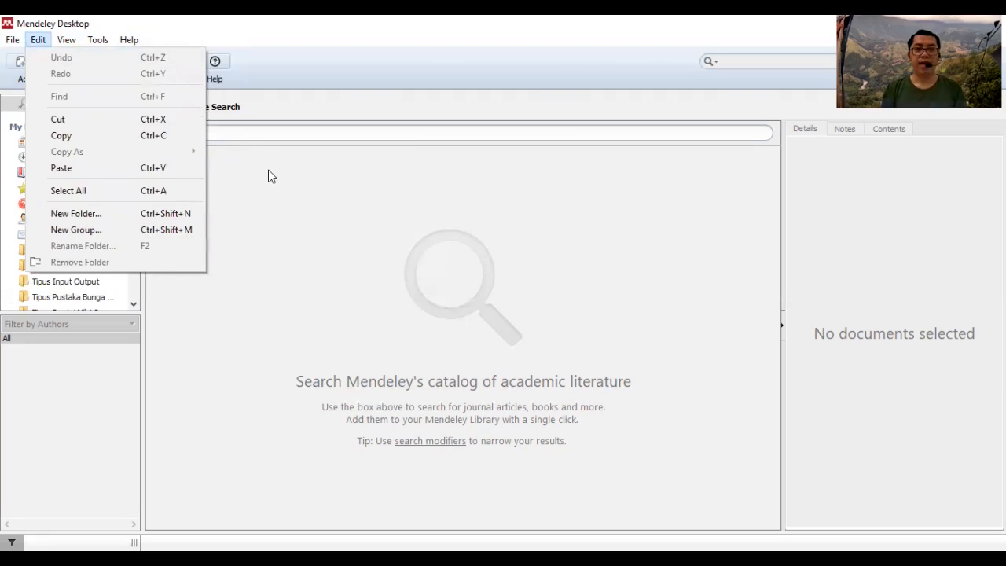
pyautogui.click(94, 104)
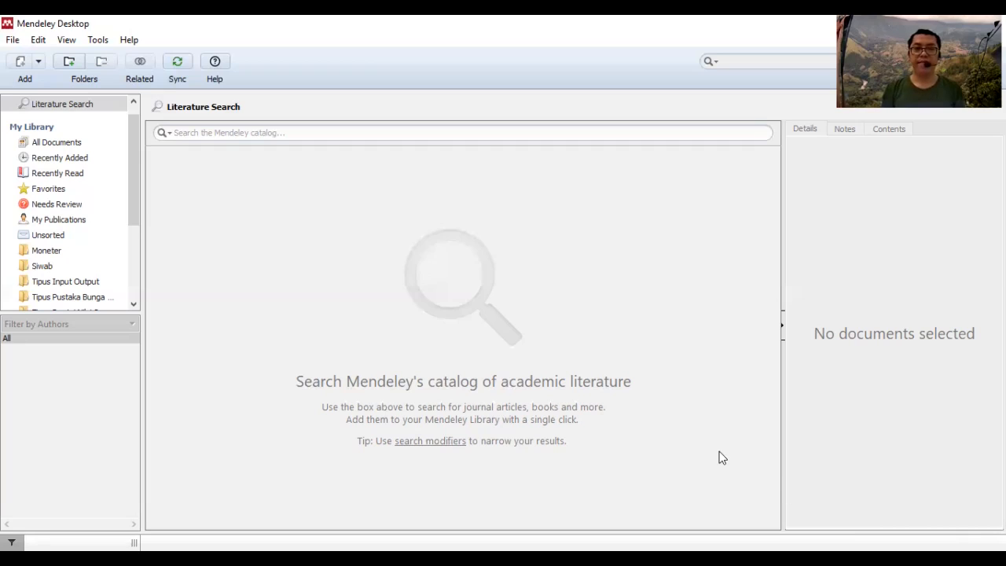
# - Switch to the Jurnal folder in File Explorer and widen the Name column to show more of the PDF file names
pyautogui.hotkey('alt', 'Tab')
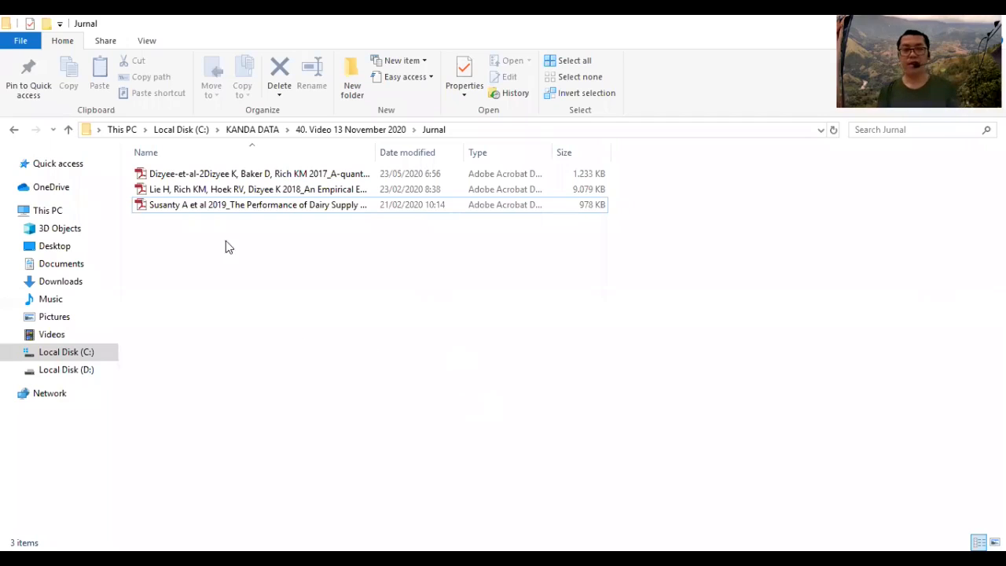
pyautogui.click(209, 206)
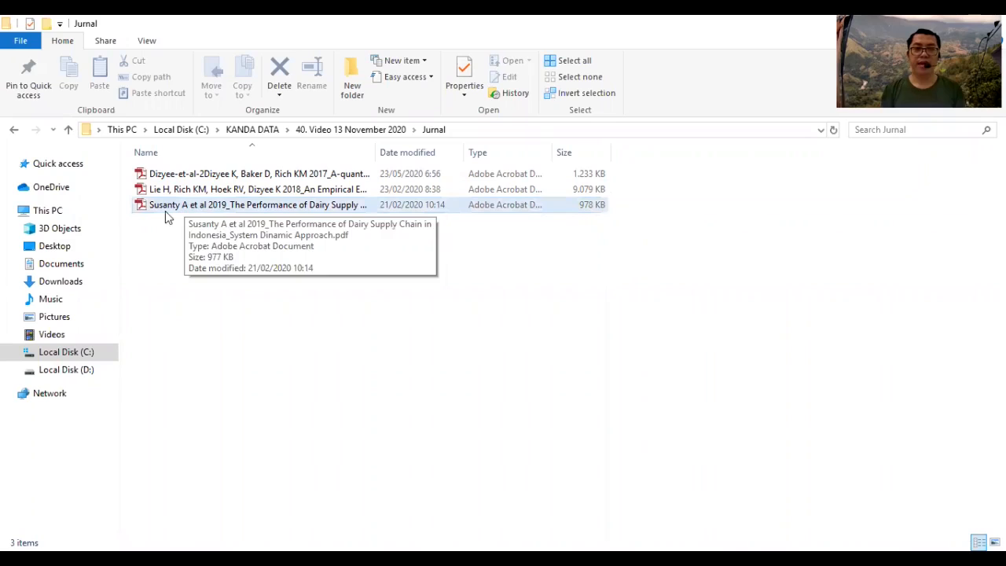
pyautogui.click(203, 250)
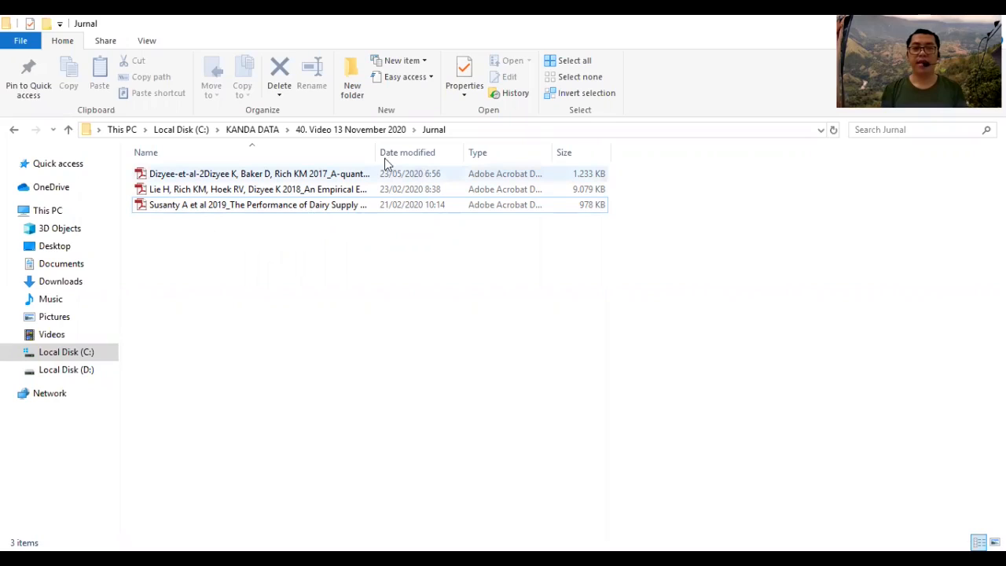
pyautogui.moveTo(475, 166)
pyautogui.mouseDown()
pyautogui.moveTo(574, 167)
pyautogui.moveTo(459, 171)
pyautogui.mouseUp()
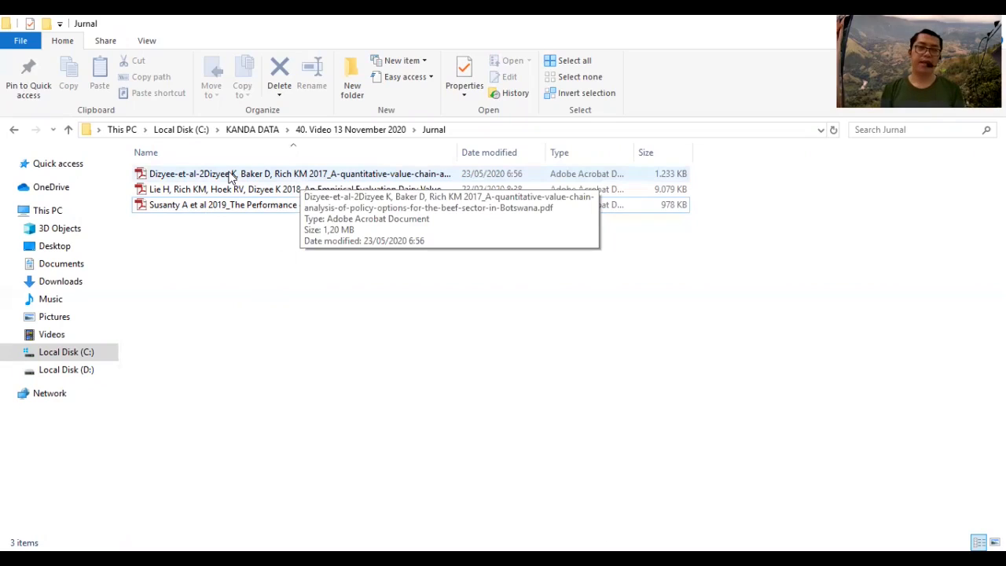
# - Copy all three journal article PDFs in the Jurnal folder
pyautogui.click(232, 177)
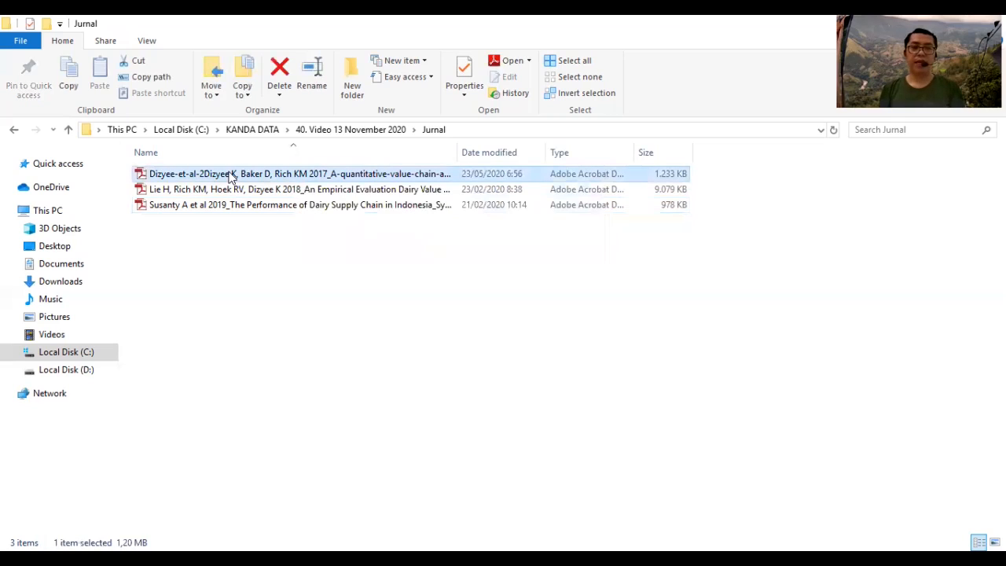
pyautogui.hotkey('ctrl', 'a')
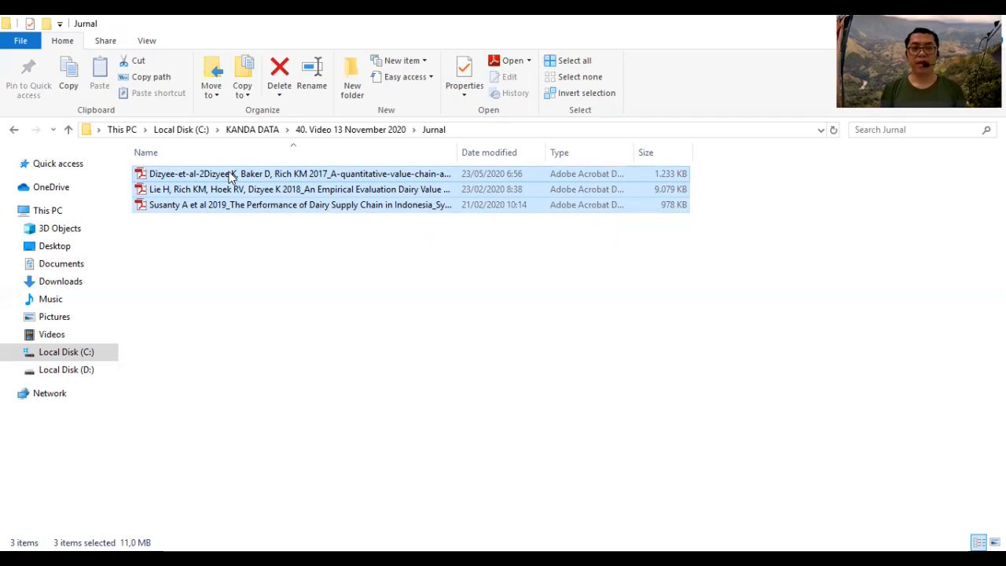
pyautogui.doubleClick(230, 176)
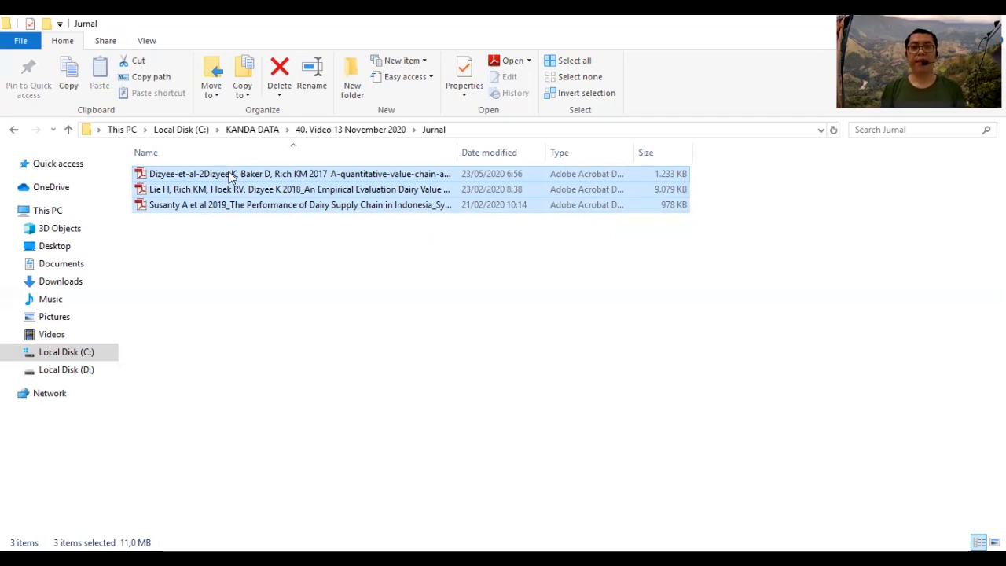
pyautogui.rightClick(230, 176)
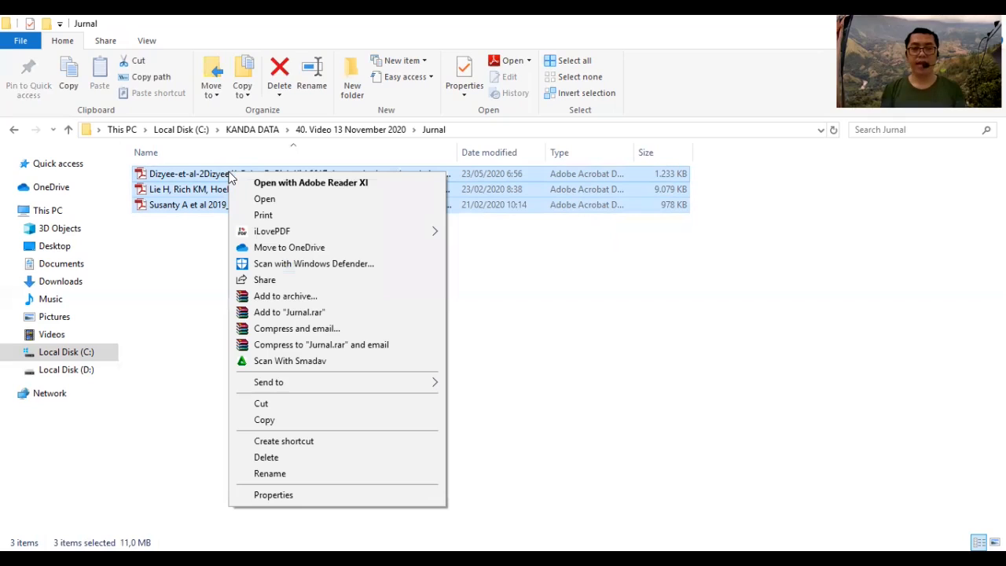
pyautogui.click(264, 421)
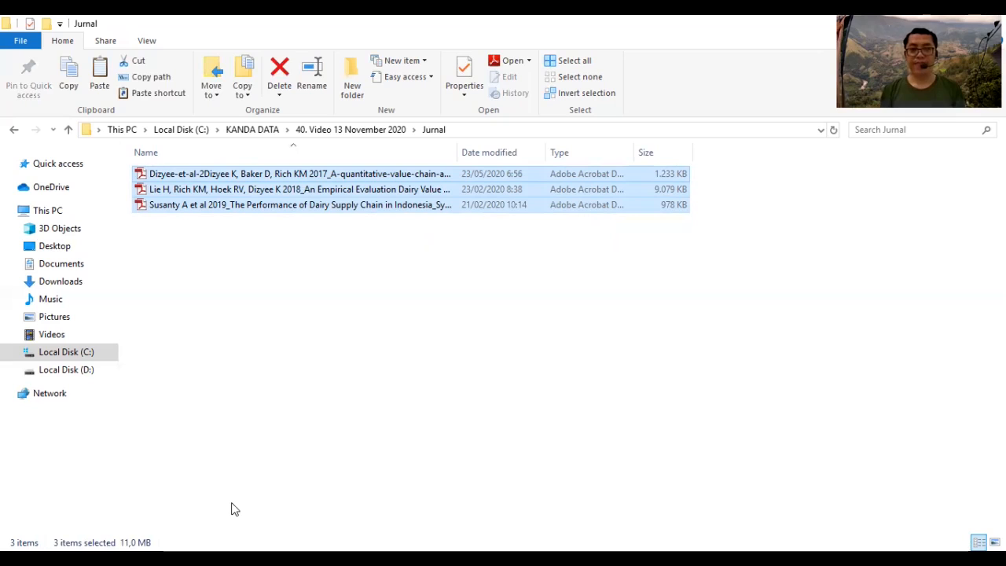
# - Switch to Mendeley Desktop, create a folder named "Sistem Dinamik" under My Library and add the three journal PDFs to it
pyautogui.hotkey('alt', 'Tab')
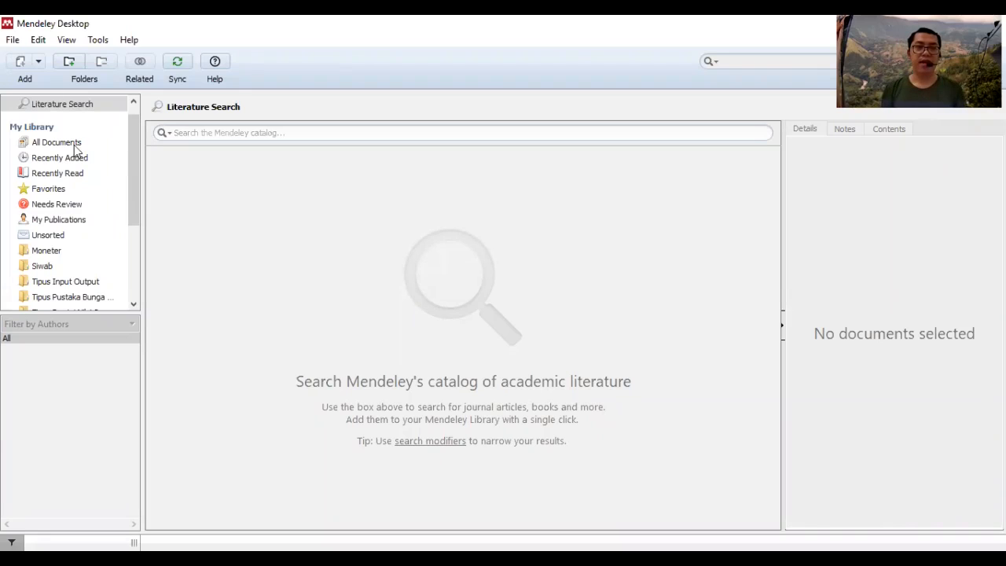
pyautogui.scroll(-2, 137, 208)
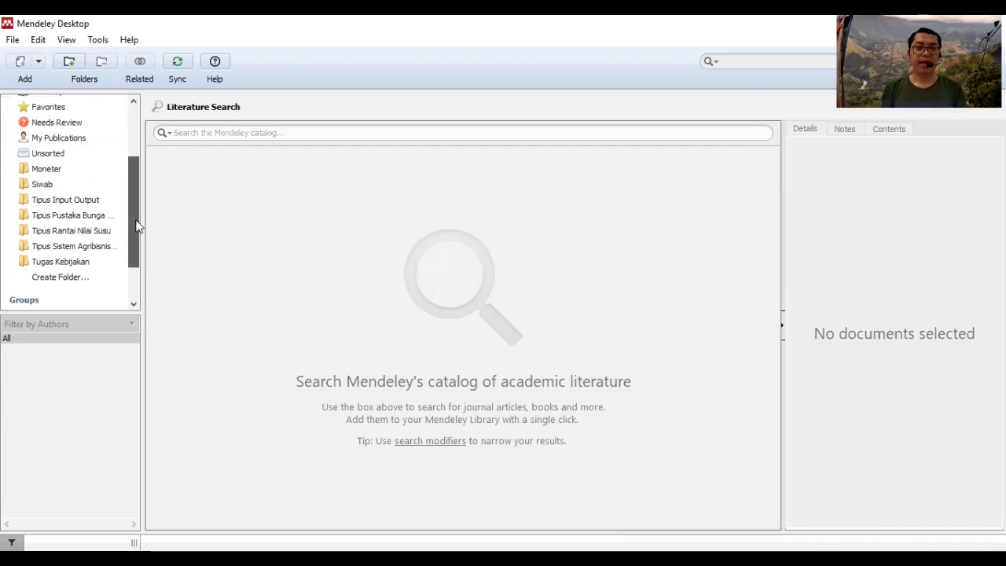
pyautogui.scroll(-1, 90, 257)
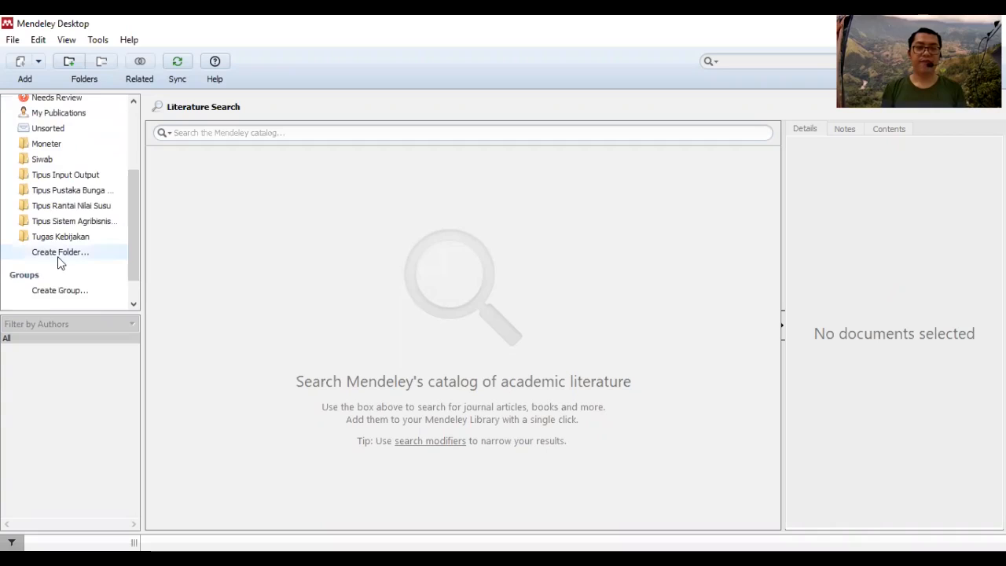
pyautogui.click(54, 257)
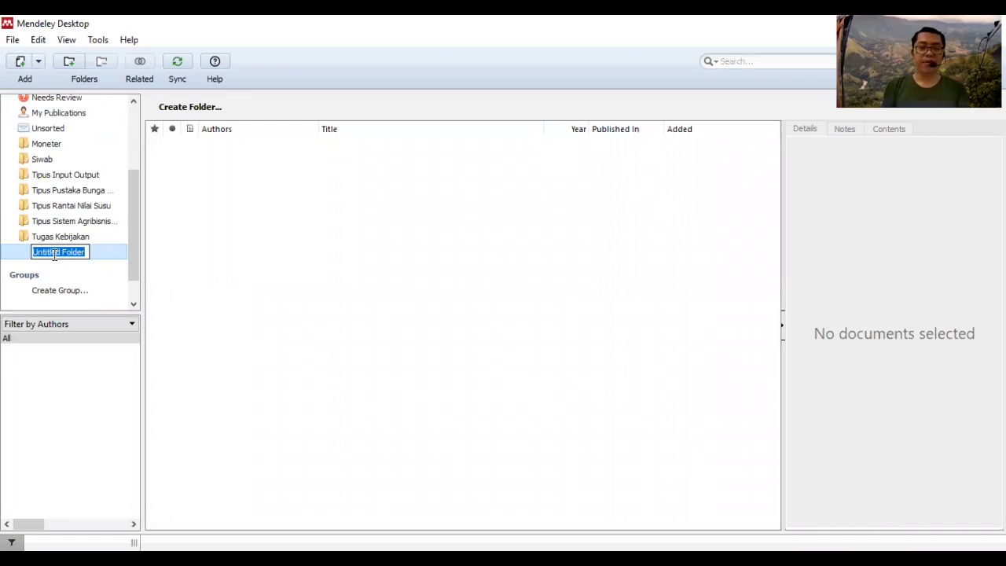
pyautogui.write('Sis')
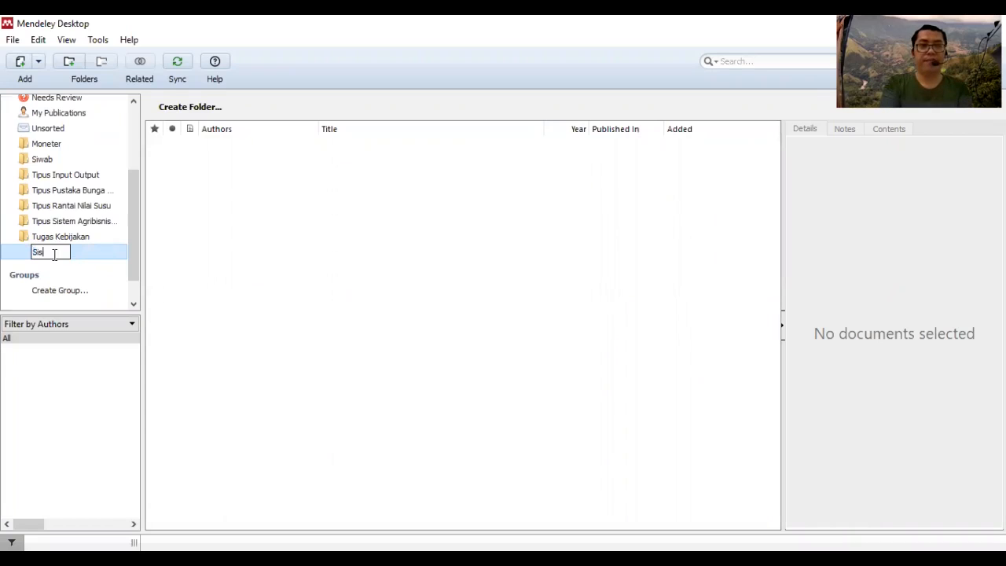
pyautogui.write('tem Dinamik')
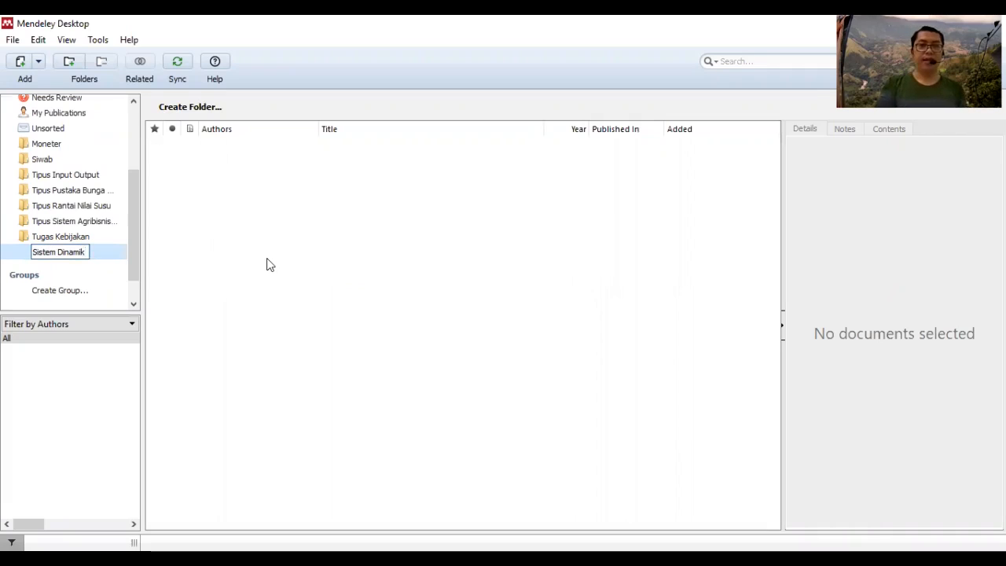
pyautogui.press('Return')
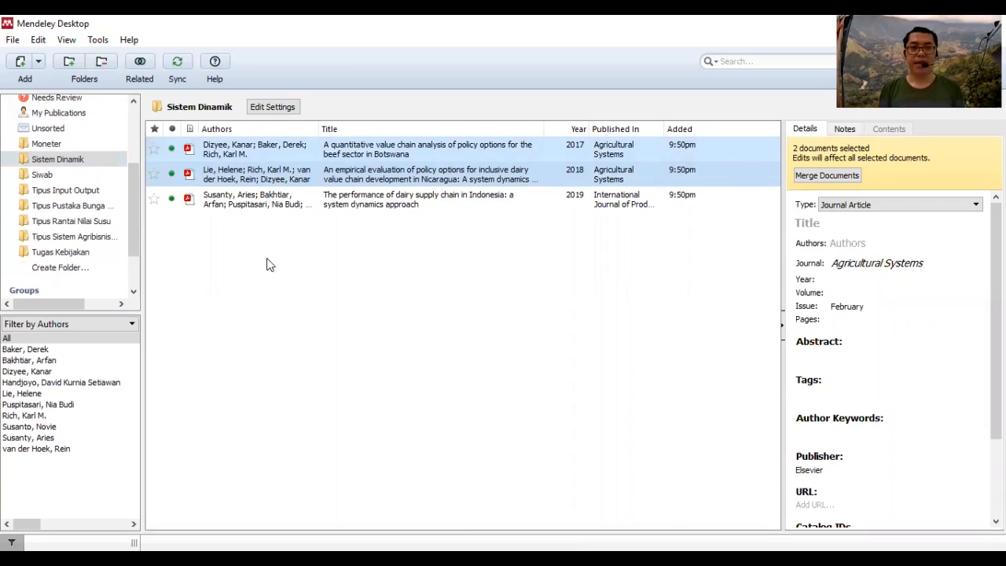
# - Check the bibliographic details of each of the three papers in the Sistem Dinamik folder
pyautogui.click(232, 143)
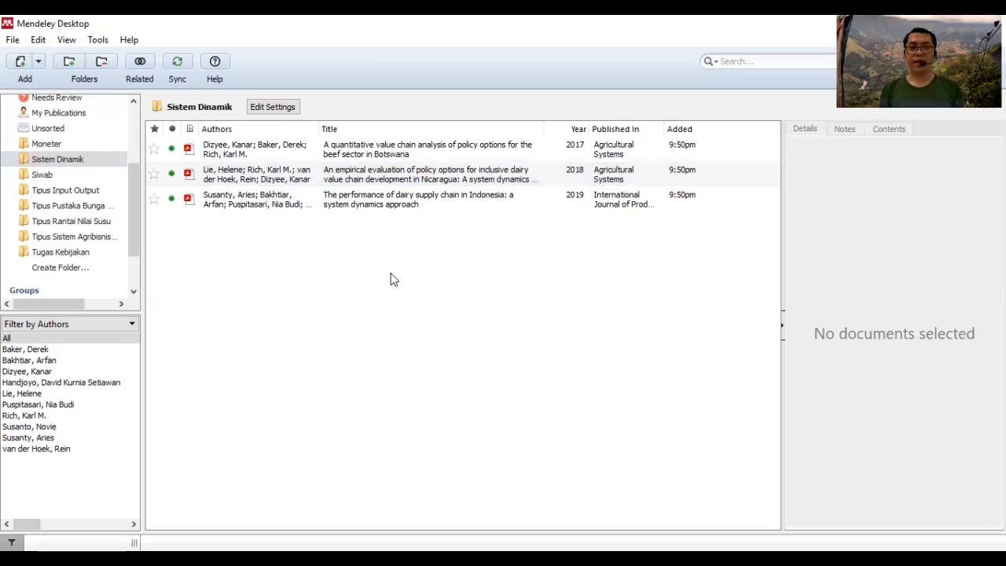
pyautogui.click(362, 156)
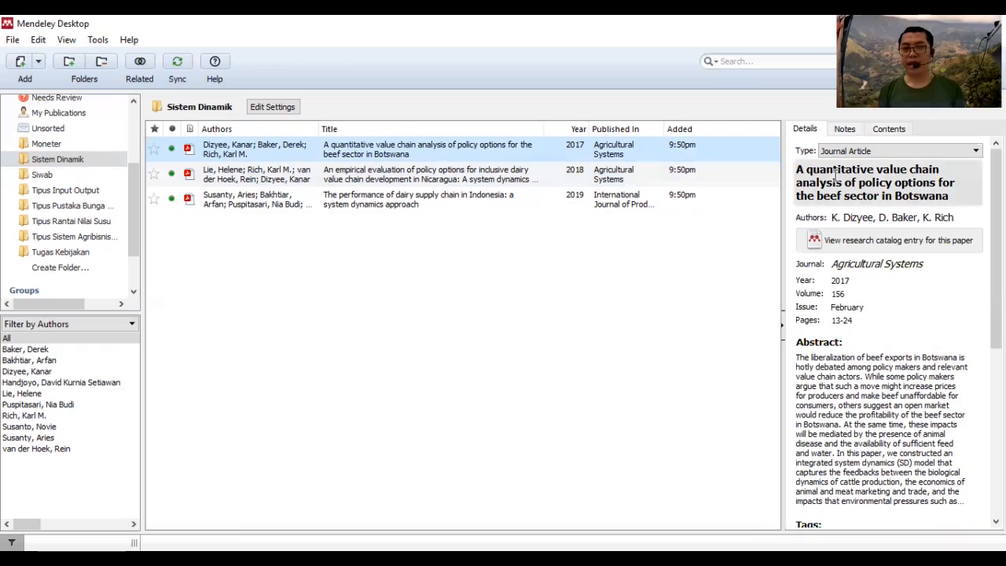
pyautogui.click(246, 176)
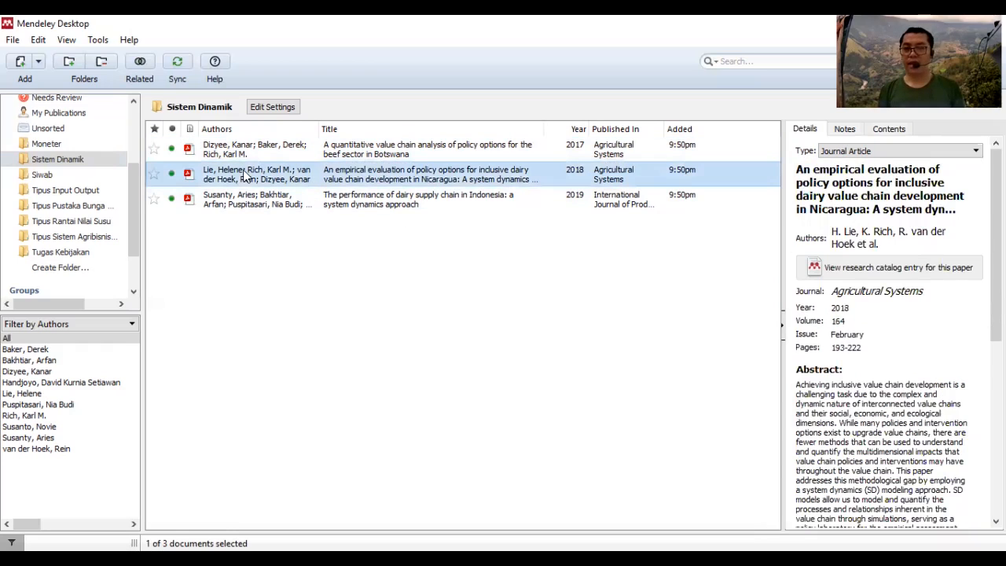
pyautogui.click(237, 199)
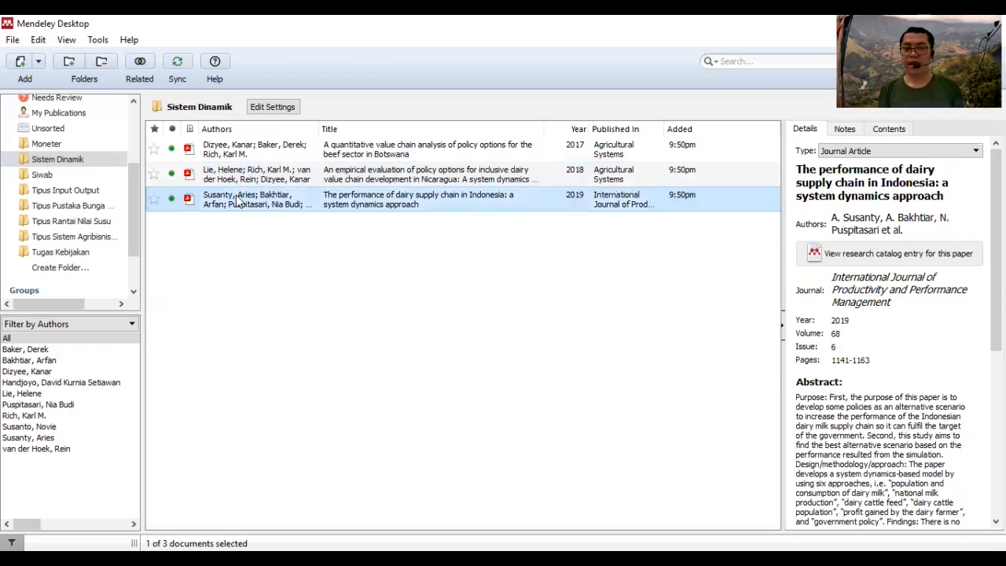
# - Review the details of the 2017 Botswana beef sector paper, from its title and authors to its abstract, keywords and publisher
pyautogui.click(233, 150)
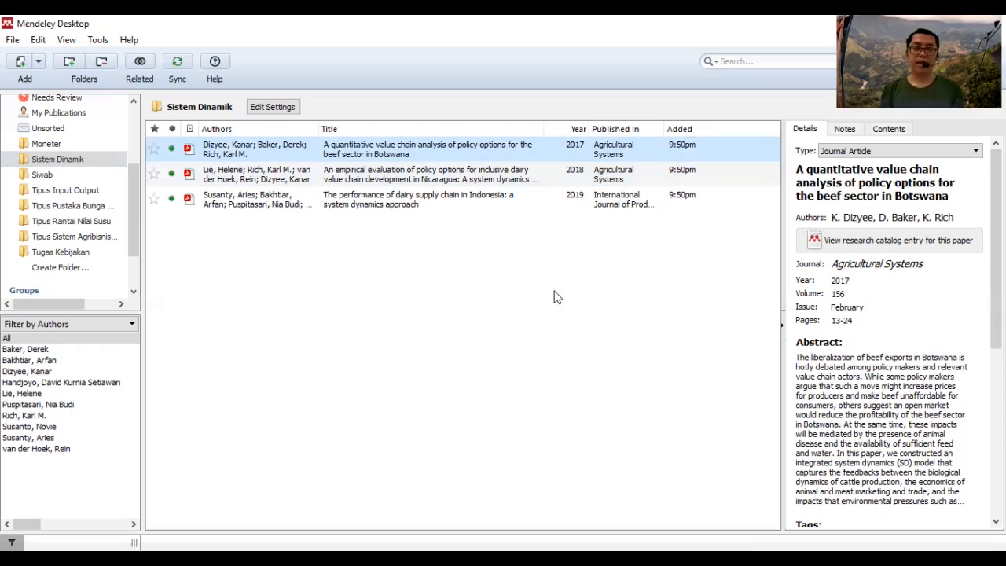
pyautogui.hotkey('ctrl', 'a')
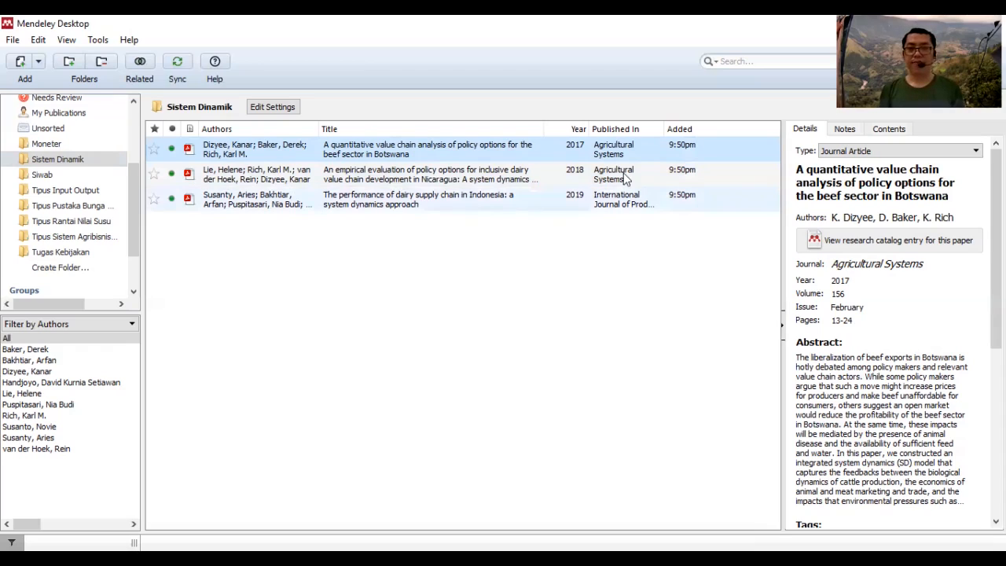
pyautogui.keyDown('ctrl'); pyautogui.click(740, 193); pyautogui.keyUp('ctrl')
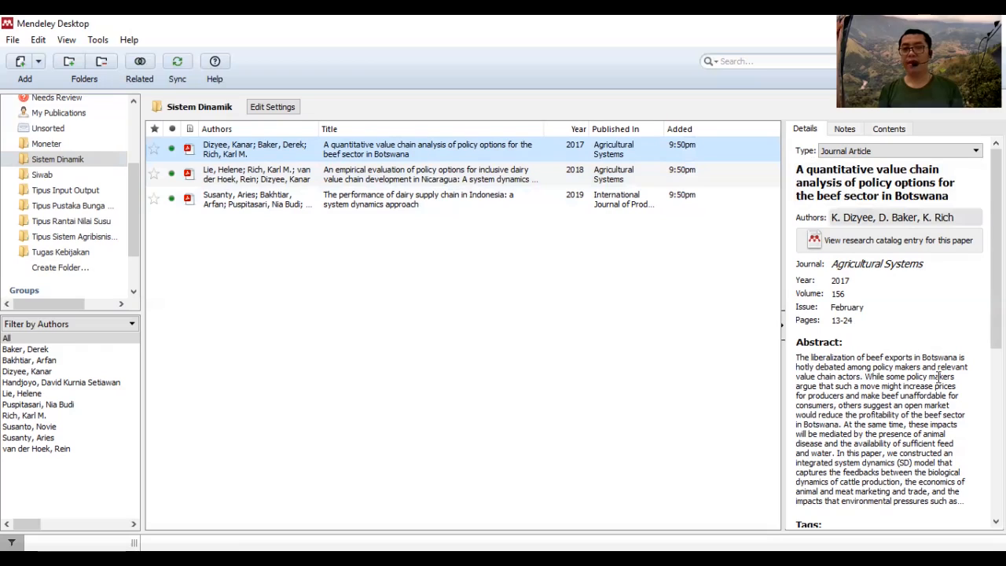
pyautogui.scroll(-5, 886, 358)
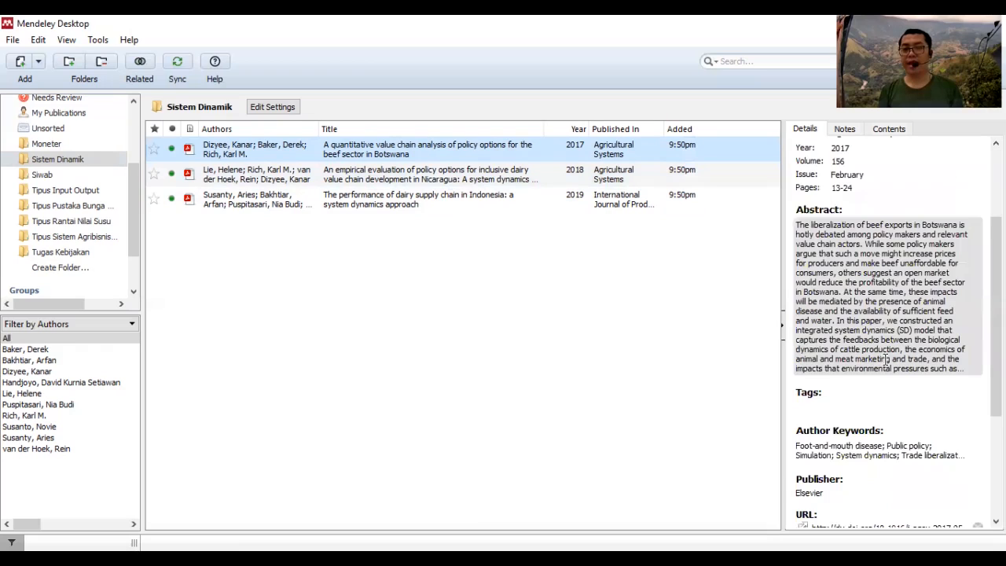
pyautogui.scroll(3, 883, 355)
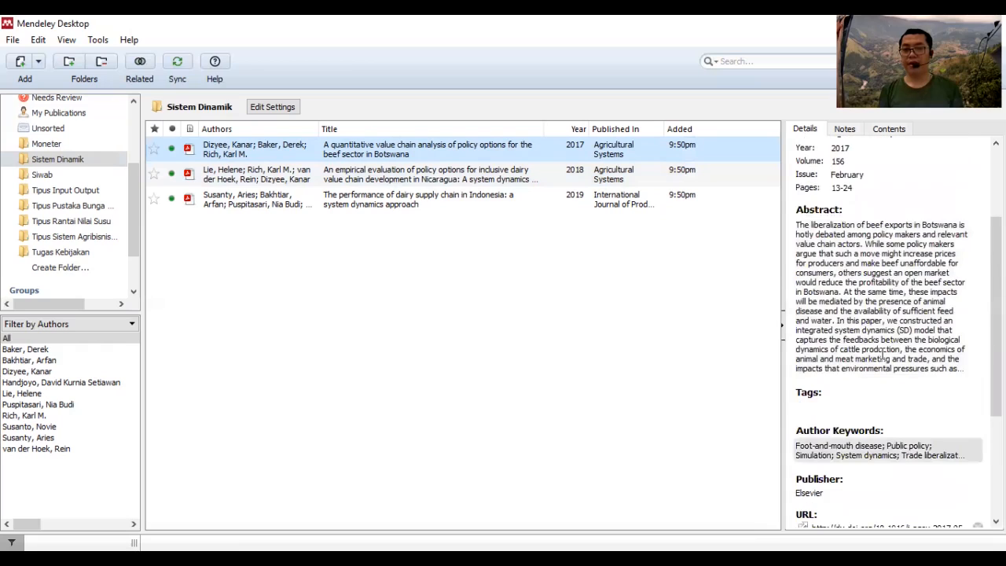
pyautogui.scroll(3, 851, 304)
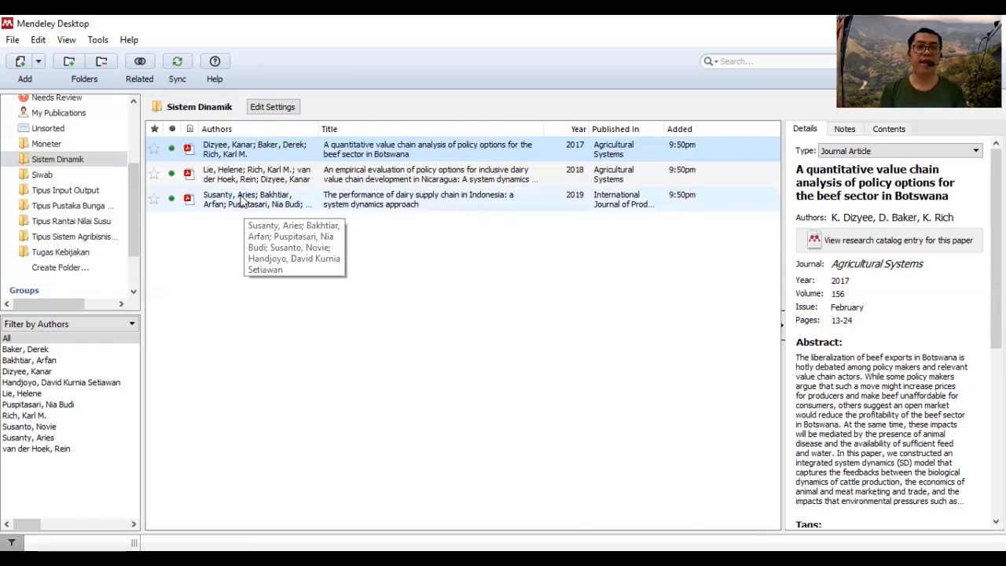
# - Open the PDF of the 2017 Botswana beef sector paper and read through it to Fig. 1 on page 3
pyautogui.doubleClick(371, 155)
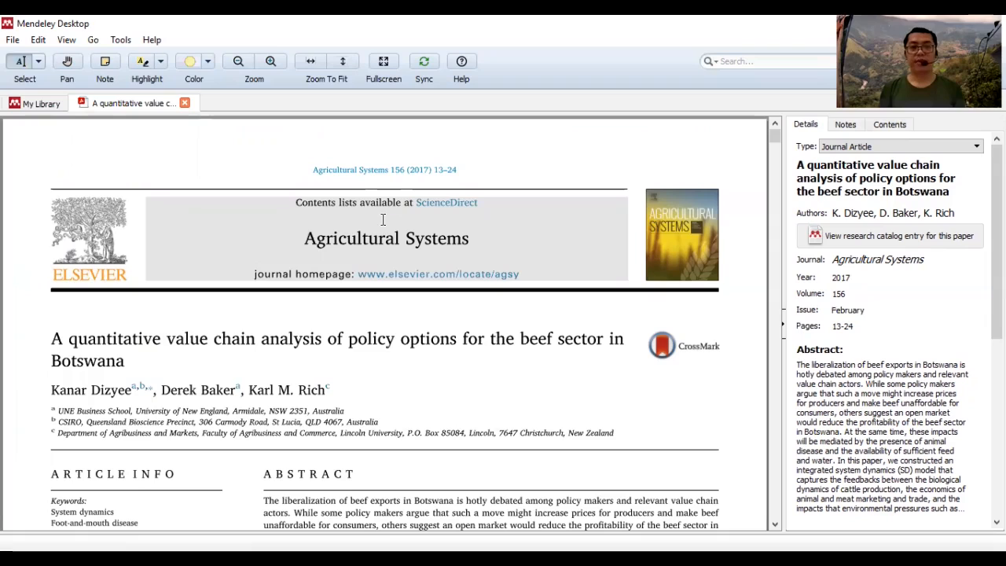
pyautogui.scroll(-3, 384, 227)
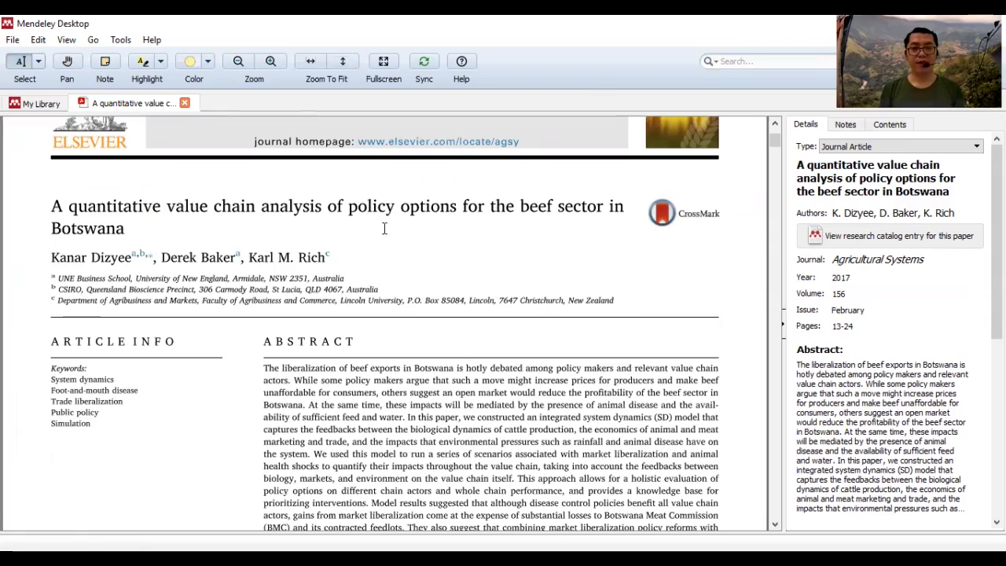
pyautogui.scroll(-4, 386, 236)
pyautogui.scroll(-3, 385, 236)
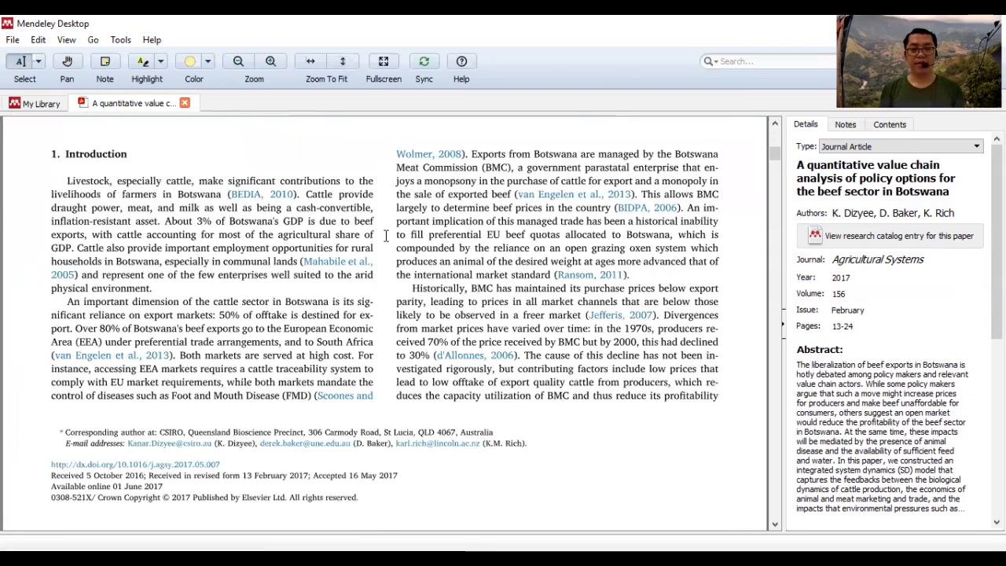
pyautogui.scroll(-4, 386, 236)
pyautogui.scroll(-3, 386, 236)
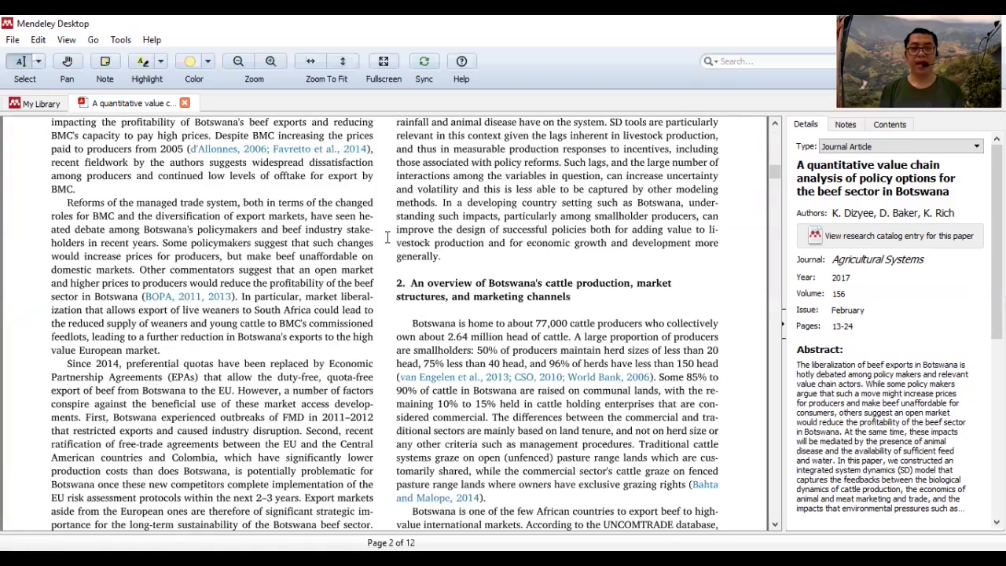
pyautogui.scroll(-3, 388, 236)
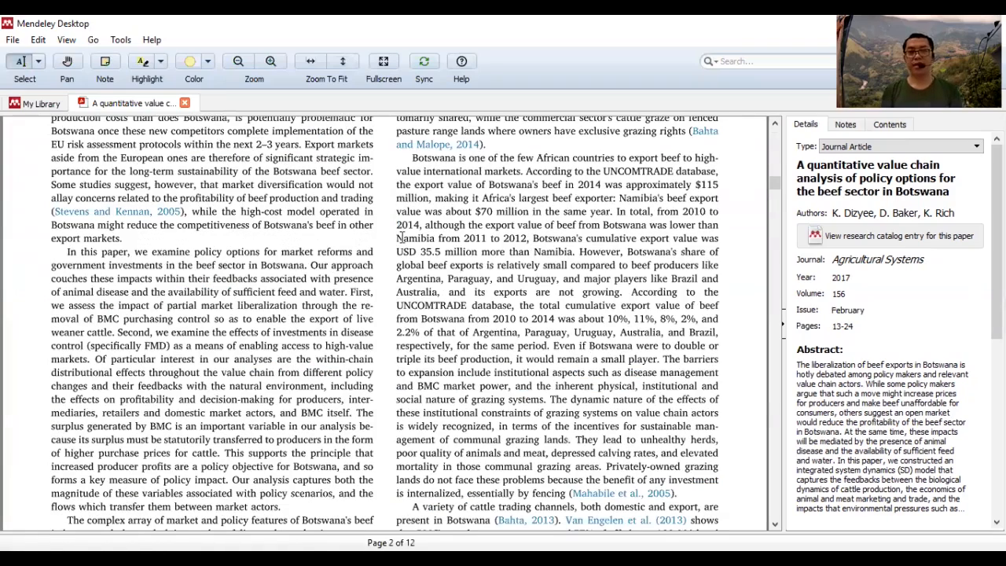
pyautogui.scroll(-3, 400, 238)
pyautogui.scroll(-3, 403, 245)
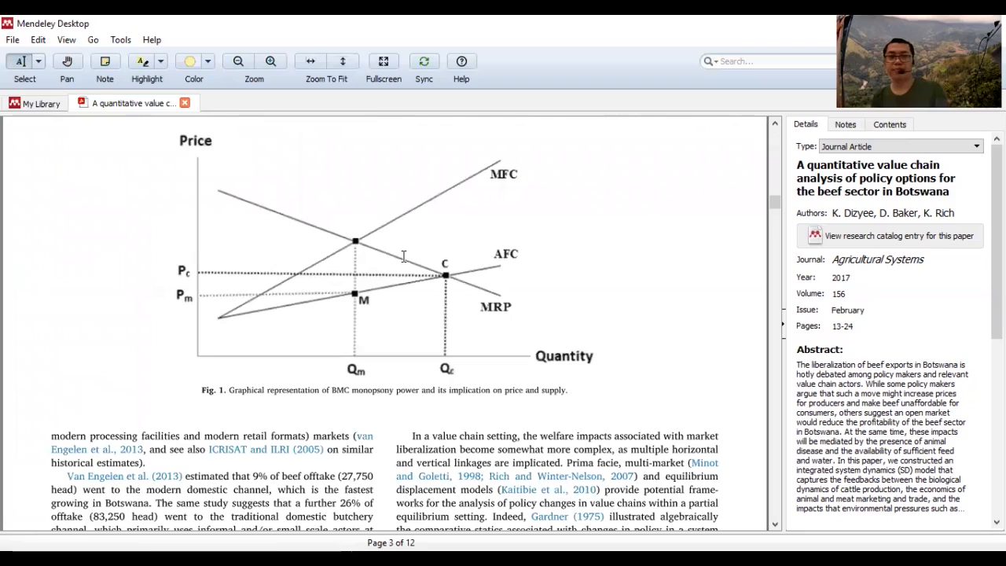
# - Return to the first page of the Botswana beef sector paper and close its PDF
pyautogui.scroll(3, 405, 255)
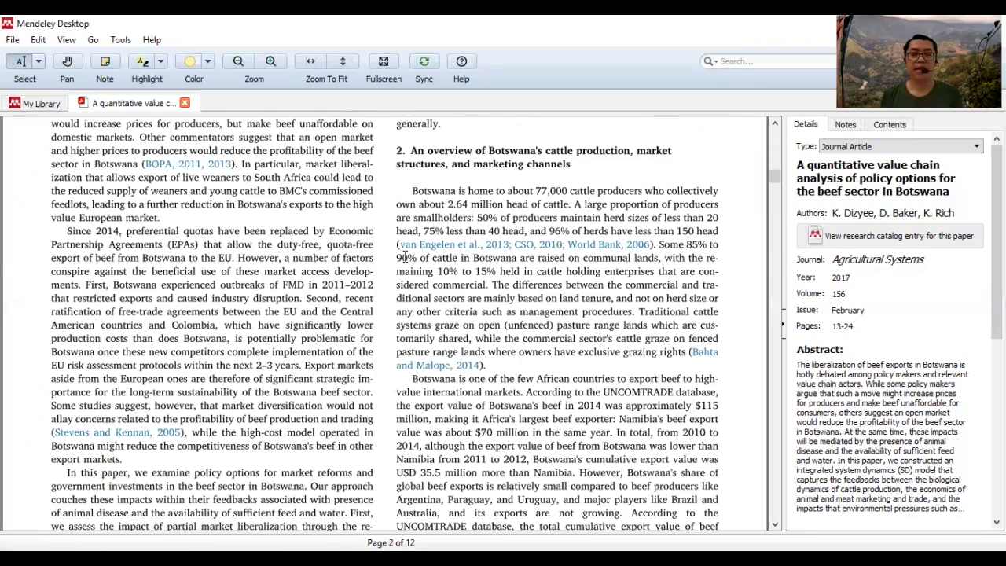
pyautogui.scroll(10, 405, 256)
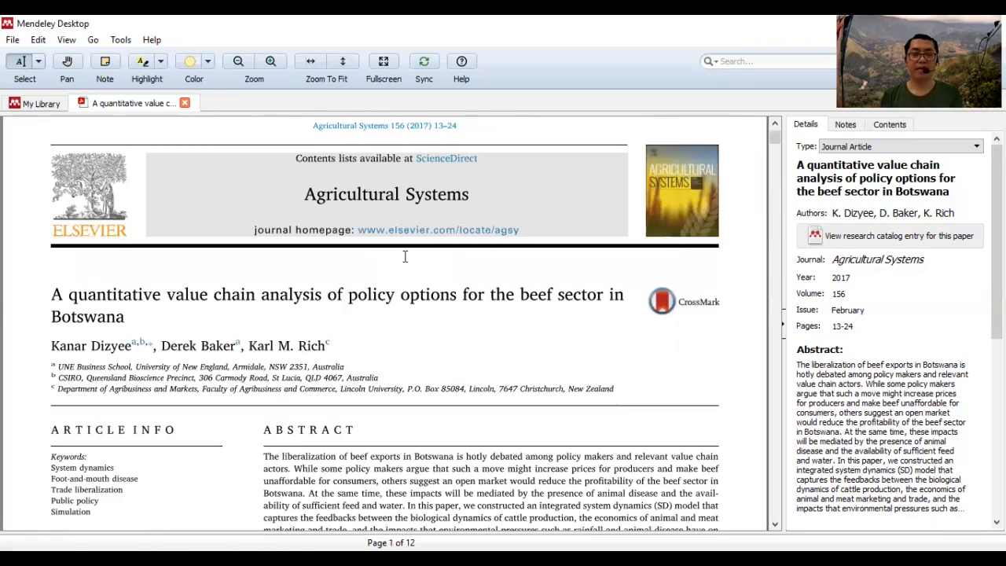
pyautogui.click(186, 103)
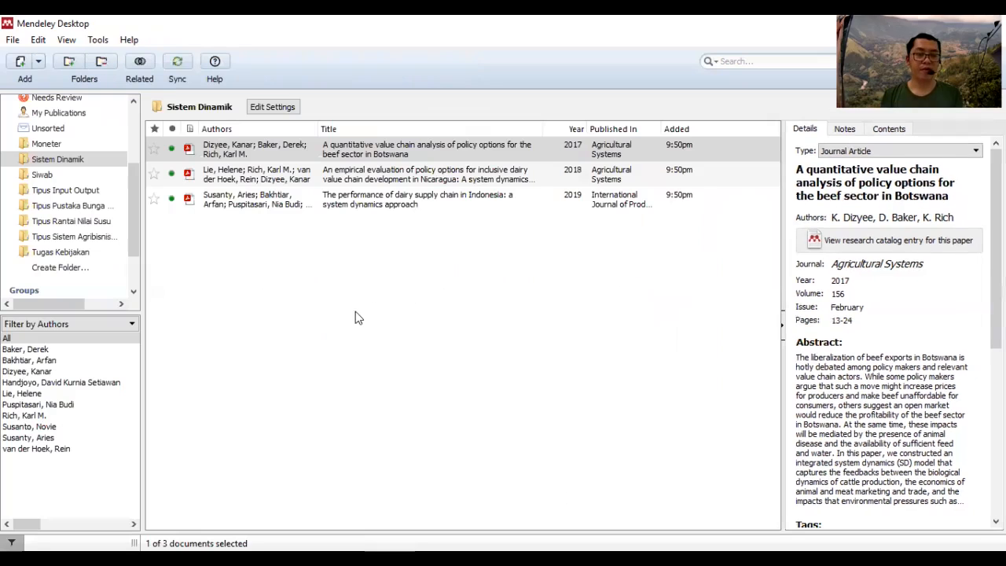
# - Open the PDF of the 2018 Nicaragua dairy value chain paper, skim its abstract and introduction, and close it
pyautogui.click(390, 180)
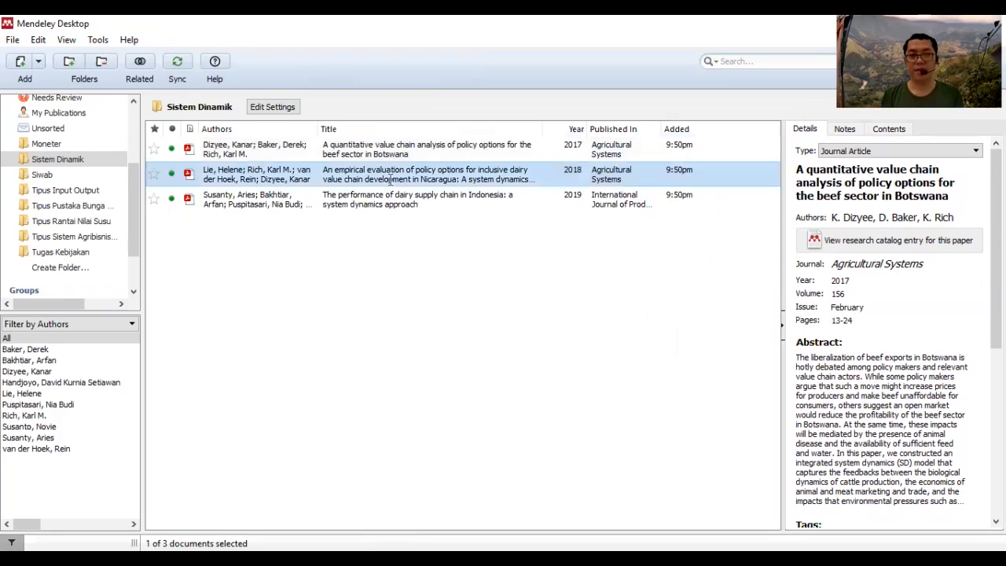
pyautogui.doubleClick(391, 180)
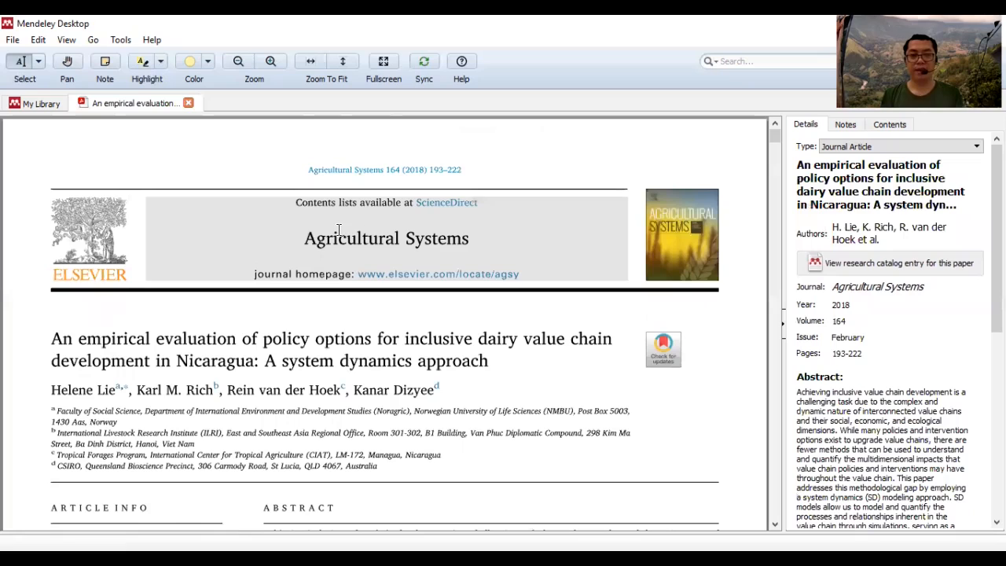
pyautogui.scroll(-5, 338, 229)
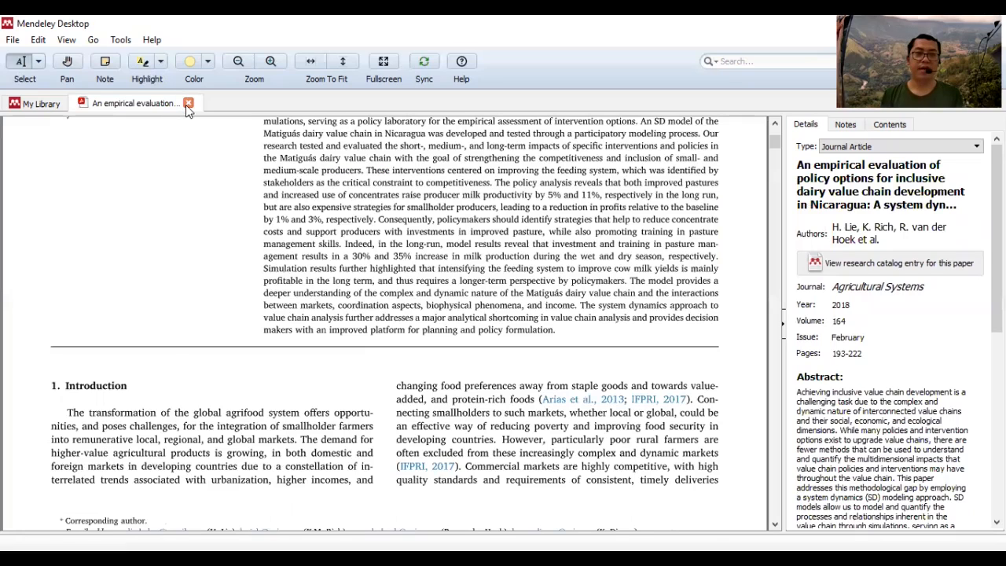
pyautogui.click(188, 103)
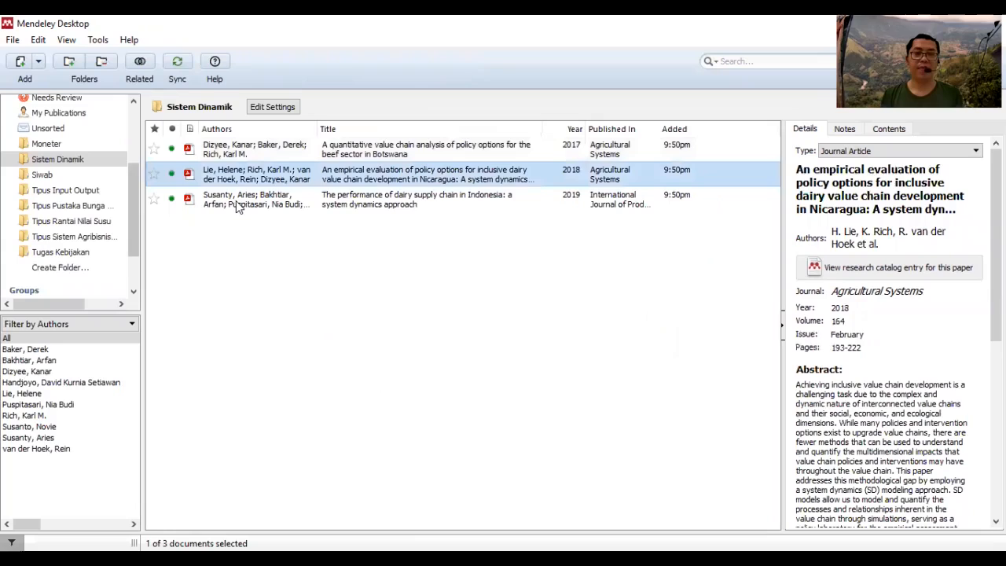
# - Open the PDF of the 2019 Indonesian dairy supply chain paper and read from its abstract through the introduction to page 2
pyautogui.doubleClick(238, 200)
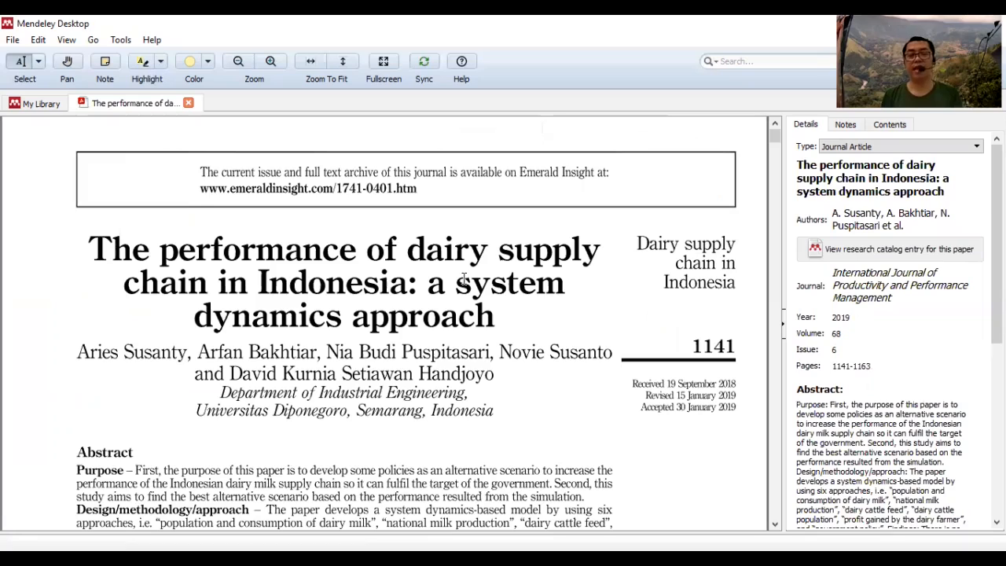
pyautogui.scroll(-3, 464, 283)
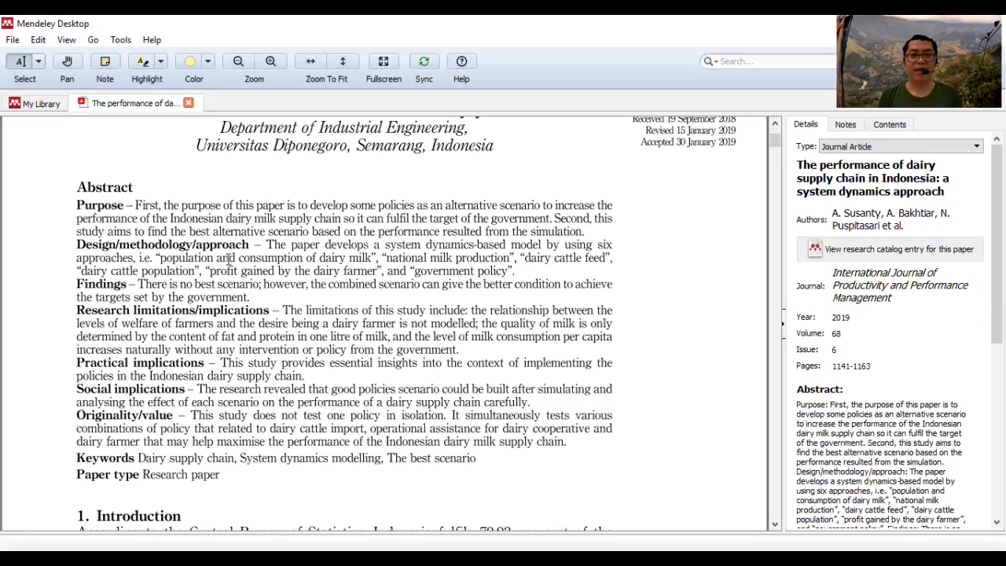
pyautogui.scroll(-3, 635, 227)
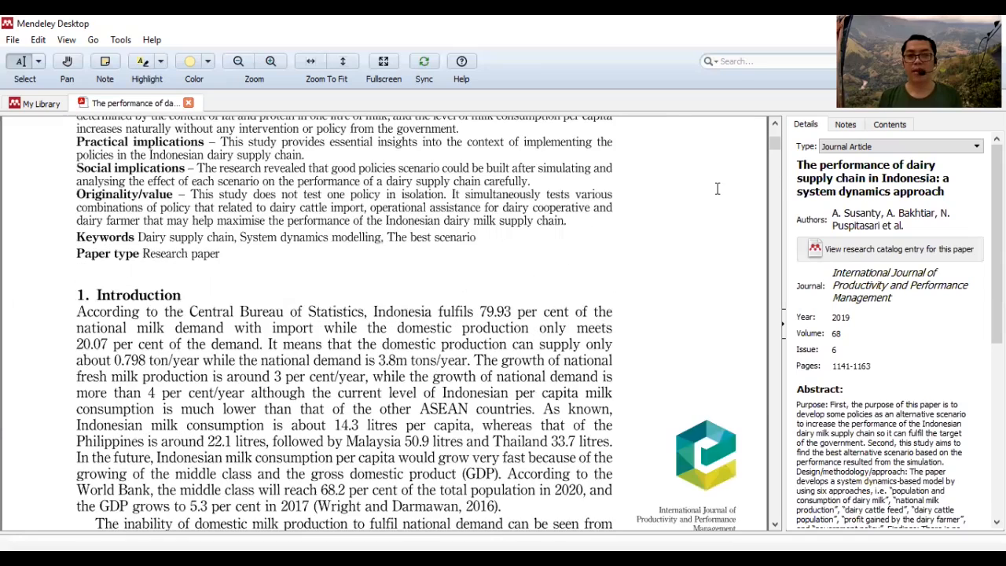
pyautogui.scroll(-3, 718, 189)
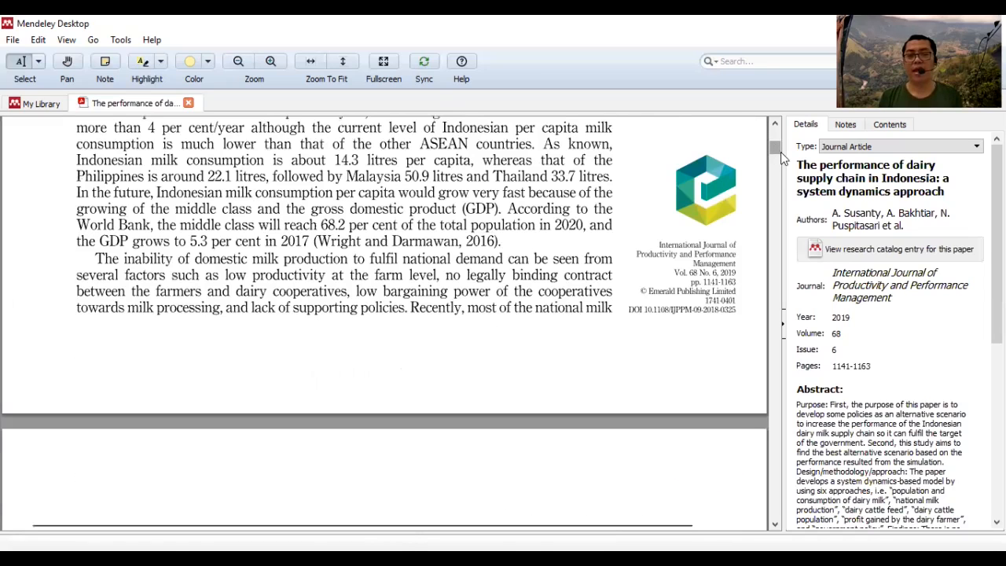
pyautogui.moveTo(780, 145)
pyautogui.mouseDown()
pyautogui.moveTo(782, 185)
pyautogui.moveTo(781, 159)
pyautogui.mouseUp()
pyautogui.scroll(3, 456, 255)
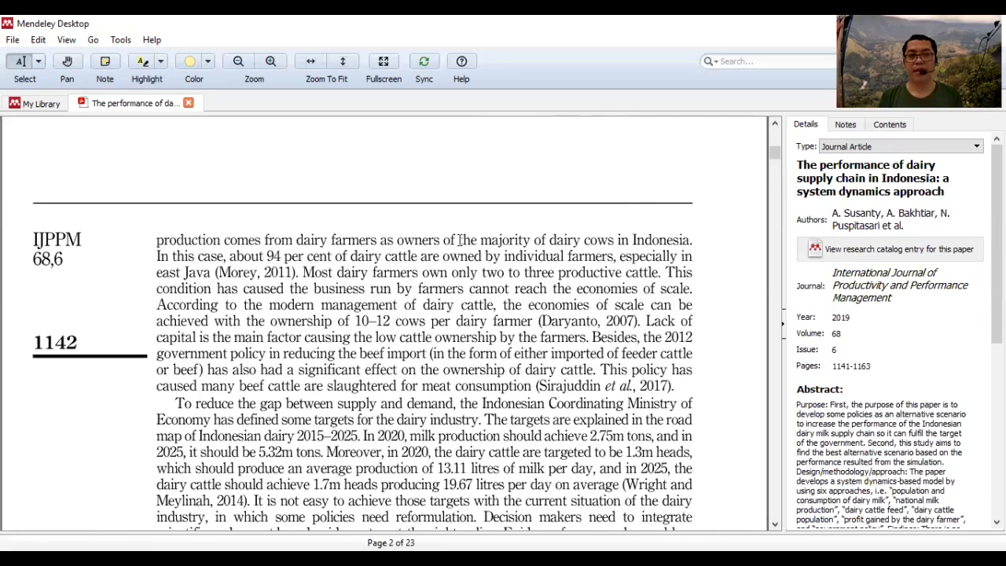
# - Go back to page 1 of the Indonesian dairy paper and review its title, authors and the design/methodology part of the abstract
pyautogui.scroll(3, 456, 243)
pyautogui.scroll(3, 141, 317)
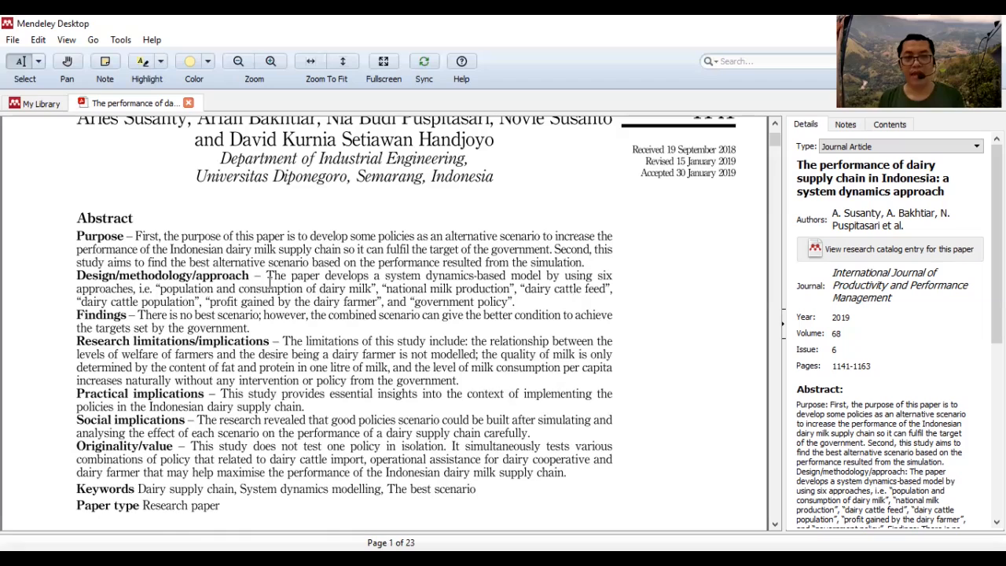
pyautogui.scroll(2, 262, 283)
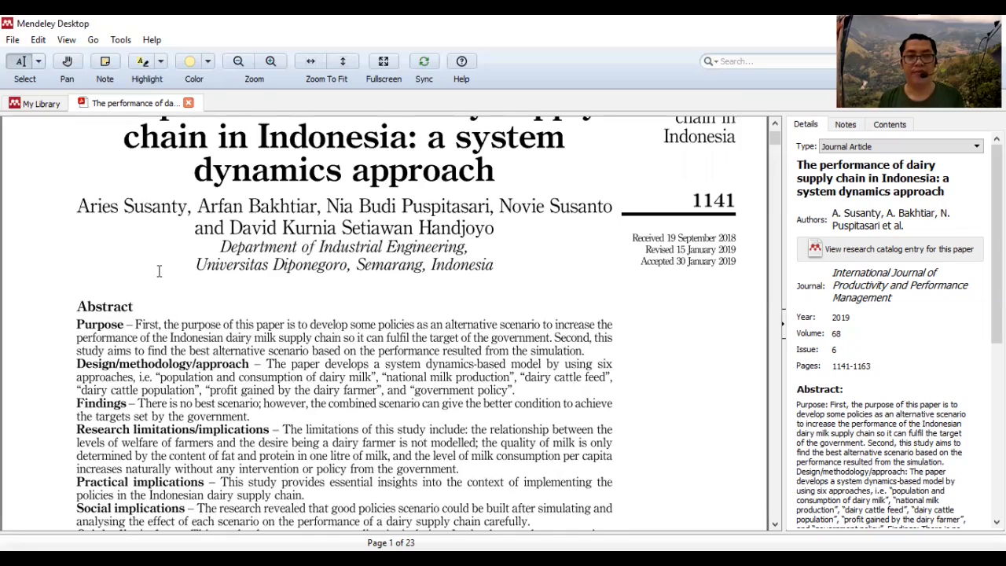
pyautogui.scroll(1, 162, 271)
pyautogui.scroll(1, 177, 272)
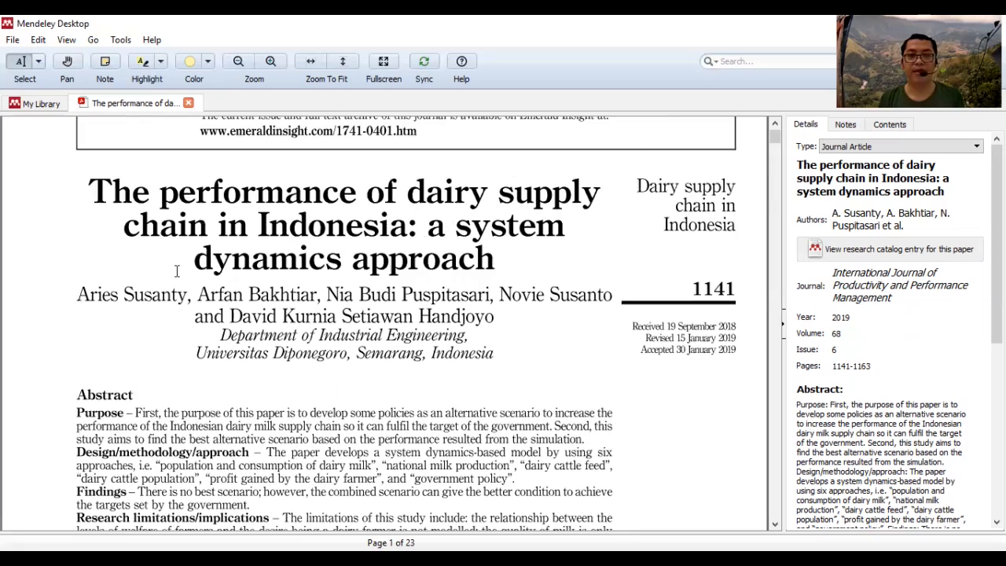
pyautogui.scroll(1, 177, 271)
pyautogui.scroll(-3, 207, 309)
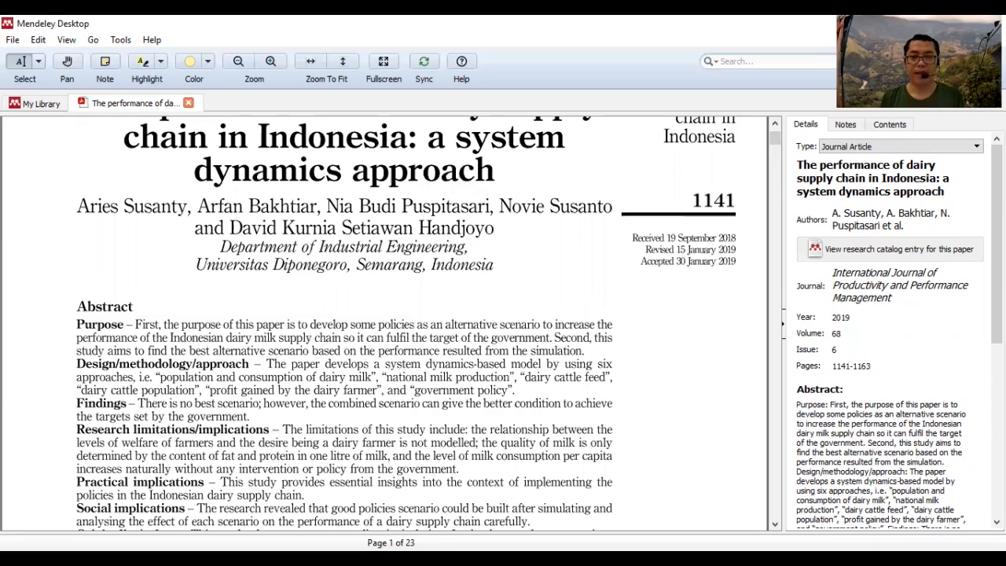
# - Switch to the blank Microsoft Word document and write "Metodologi yang digunakan dalam penelitian ini terdiri dari 6"
pyautogui.hotkey('alt', 'Tab')
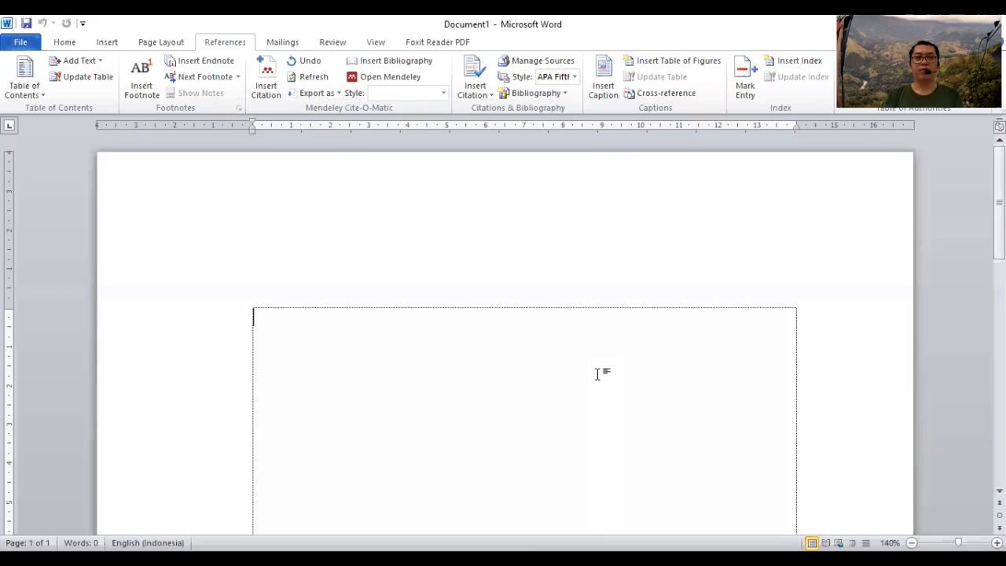
pyautogui.click(74, 39)
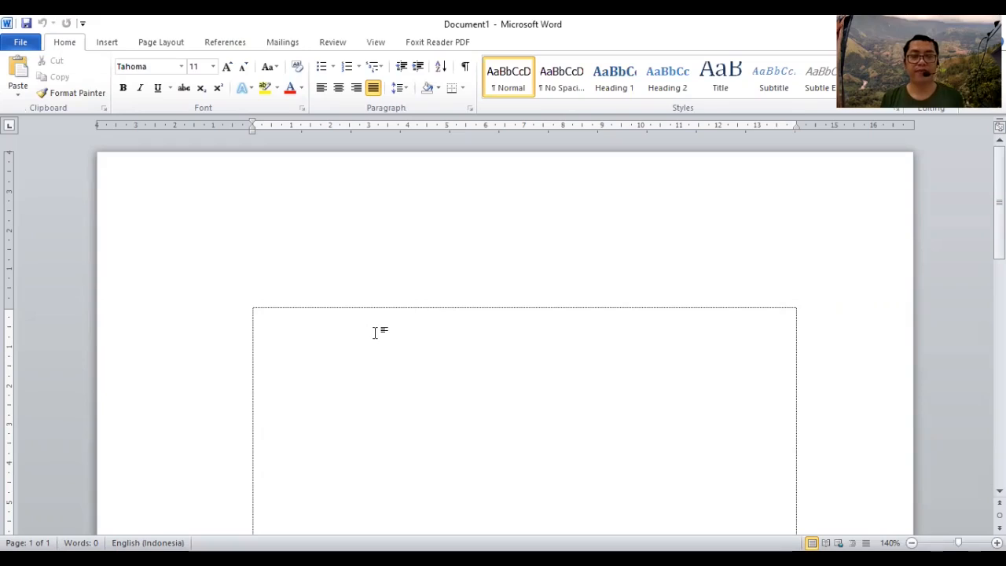
pyautogui.scroll(-1, 374, 332)
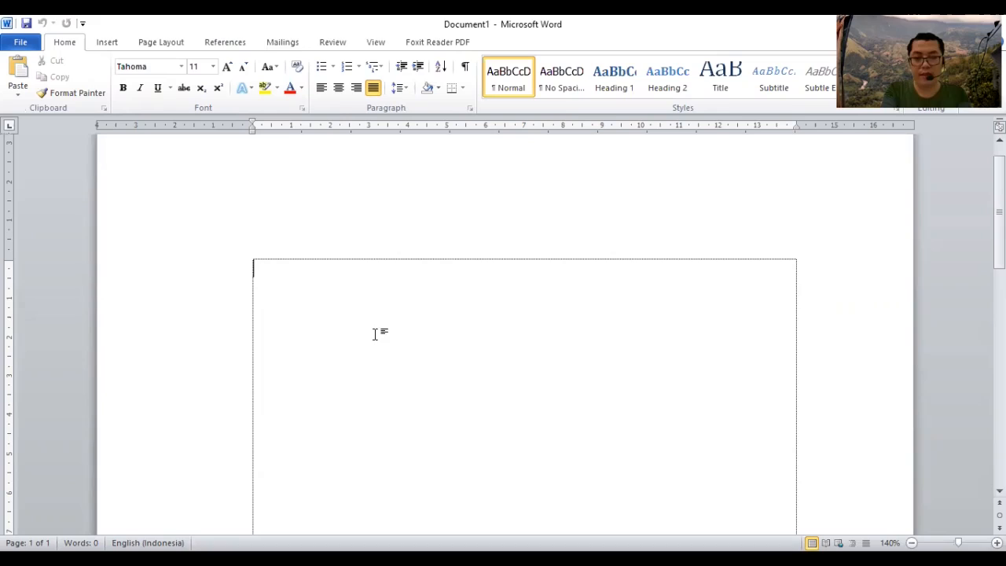
pyautogui.write('Met')
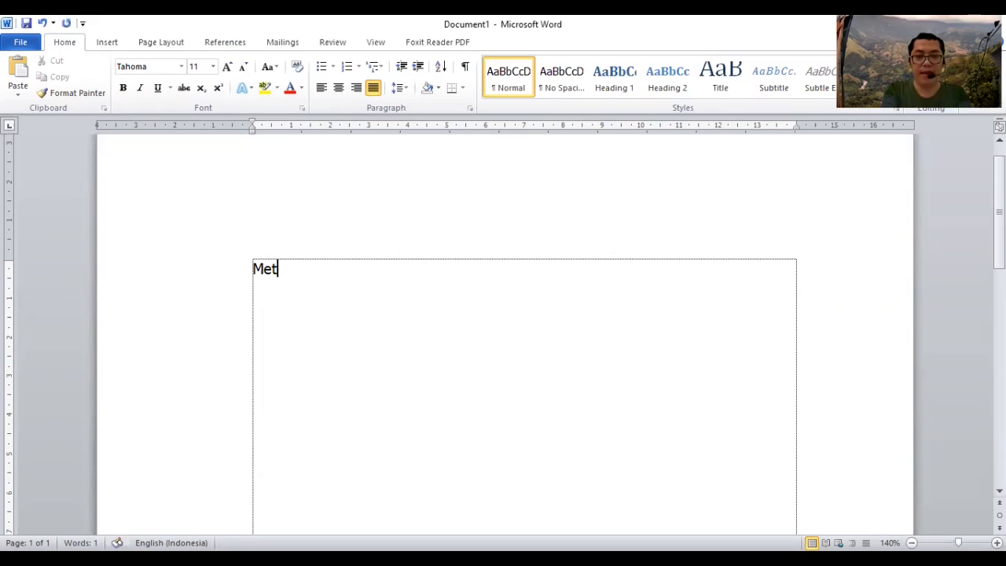
pyautogui.write('odologi')
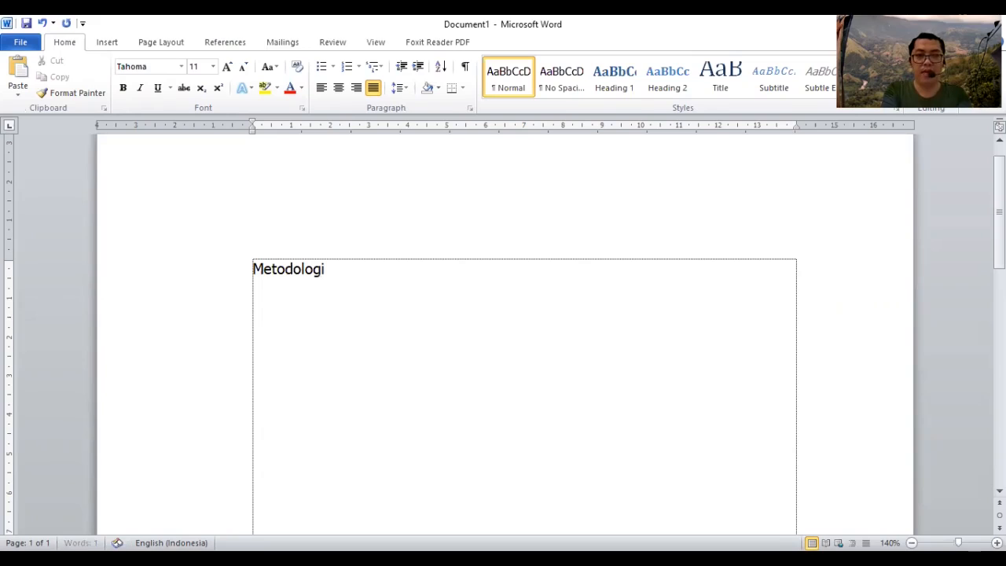
pyautogui.write(' yang digunakan dalam pen')
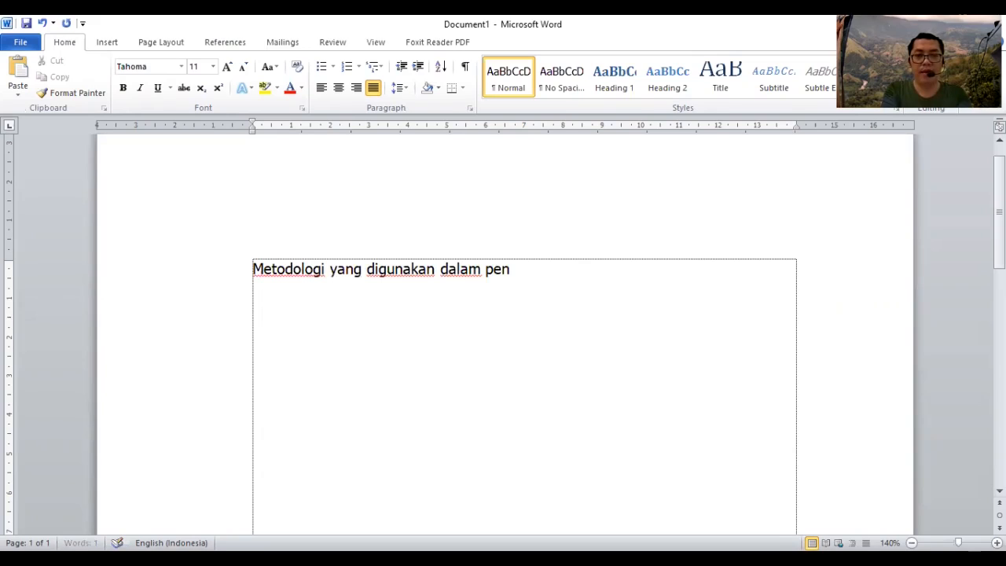
pyautogui.write('elitian ini ter')
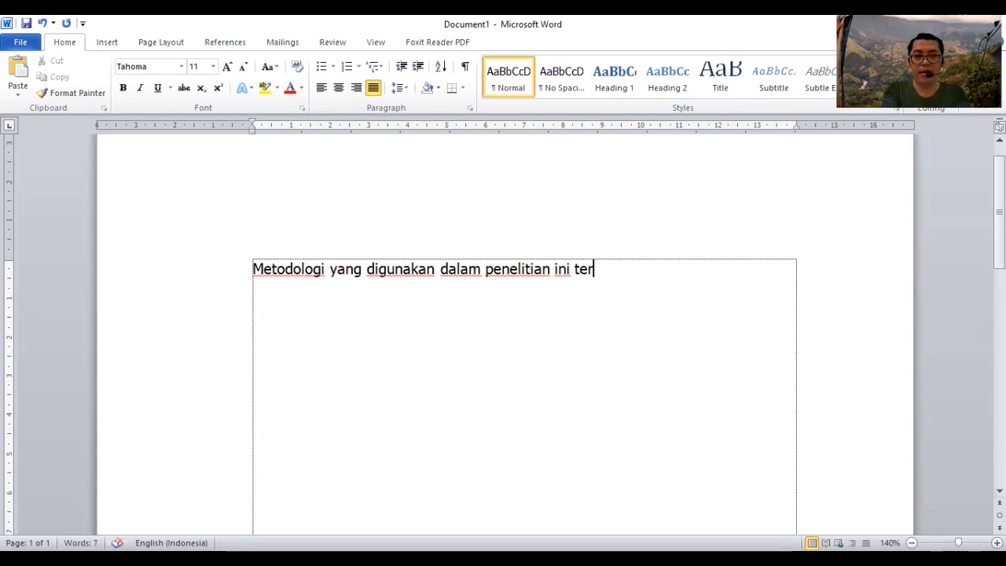
pyautogui.write('diri dari 6')
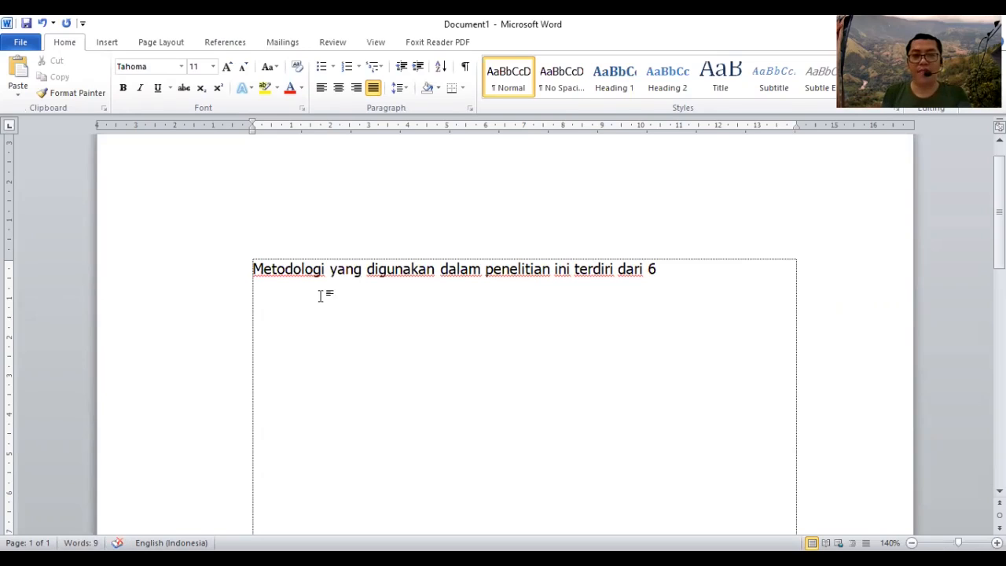
pyautogui.click(374, 275)
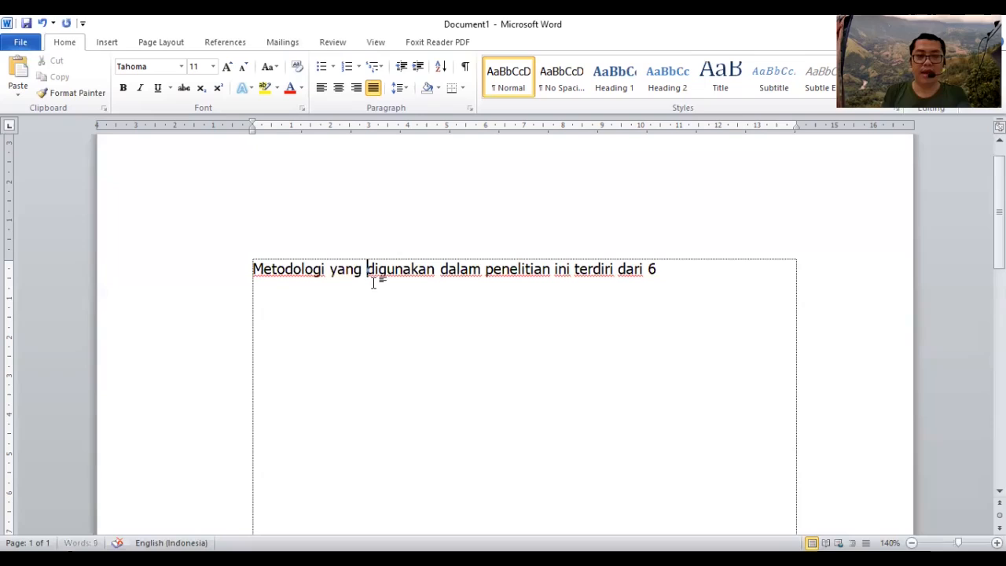
pyautogui.write('te')
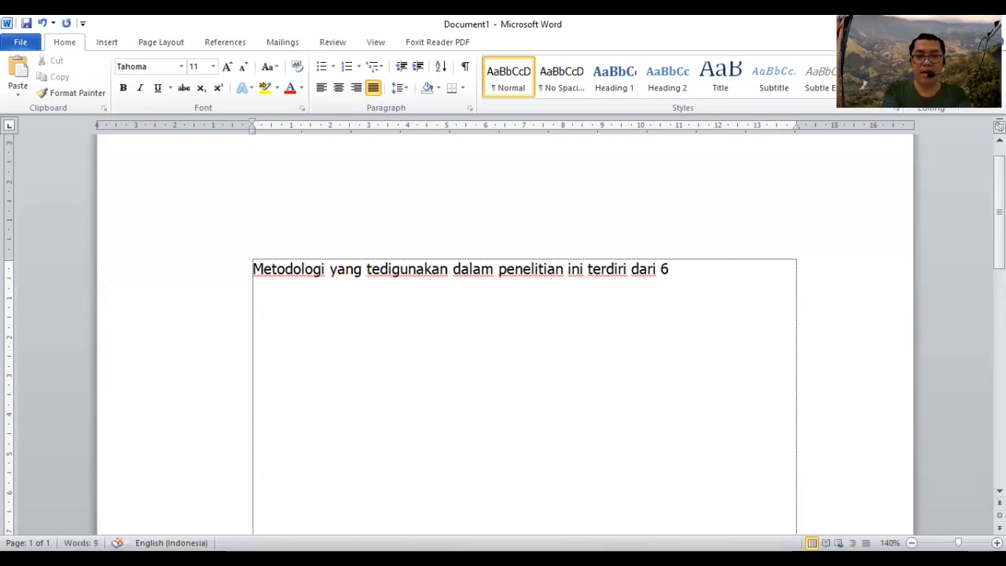
pyautogui.press('BackSpace')
pyautogui.press('BackSpace')
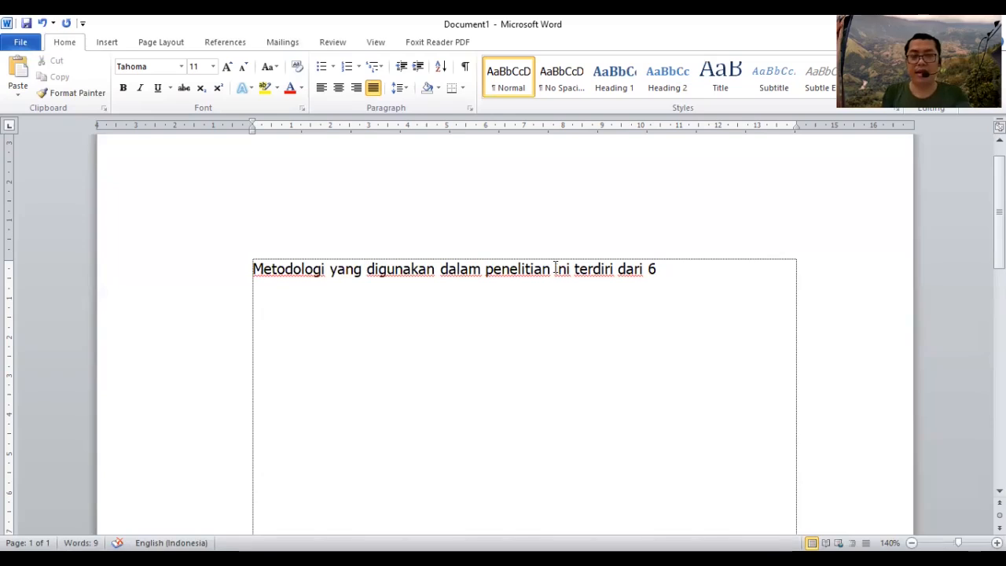
# - Delete the word "ini" from the sentence and extend its end with "submodel, yaitu....,...,...,...,..."
pyautogui.moveTo(554, 269); pyautogui.dragTo(567, 271)
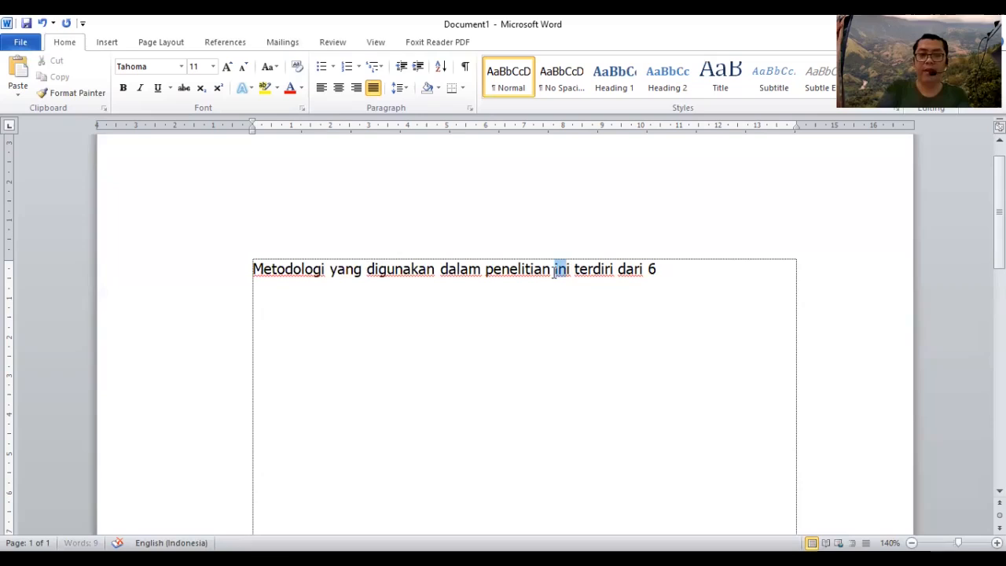
pyautogui.press('Delete')
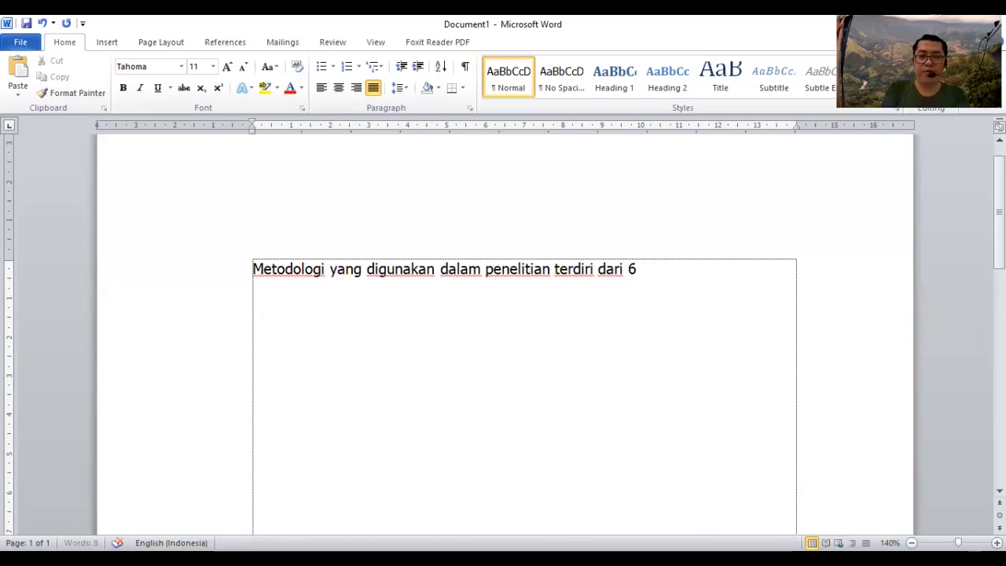
pyautogui.write('submodel,')
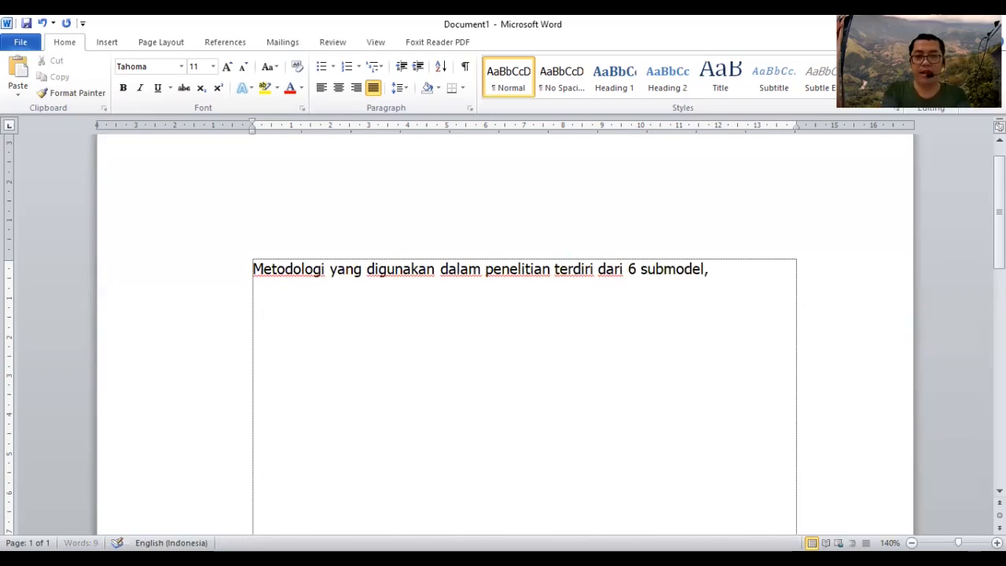
pyautogui.write(' yaitu')
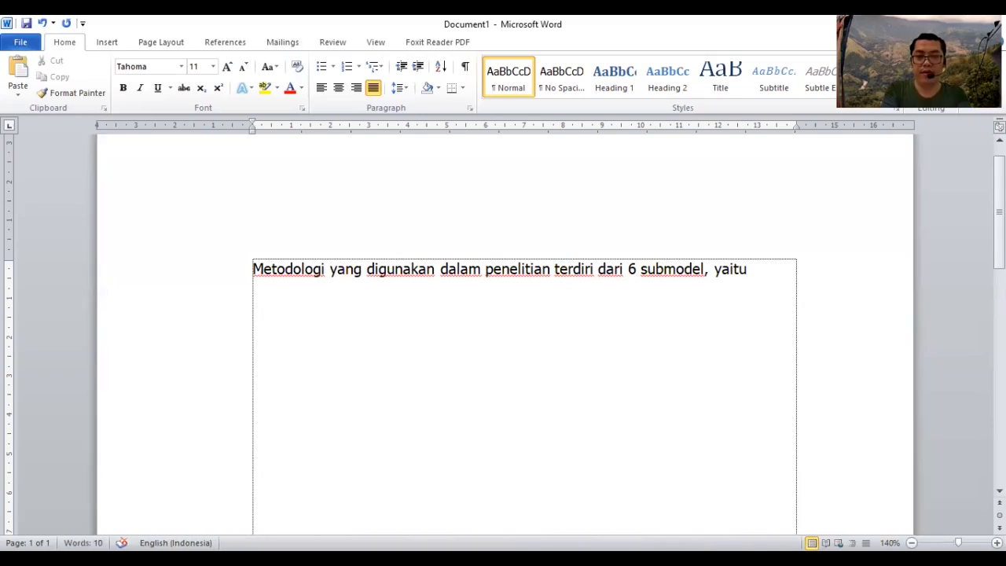
pyautogui.write('....,...,...,.')
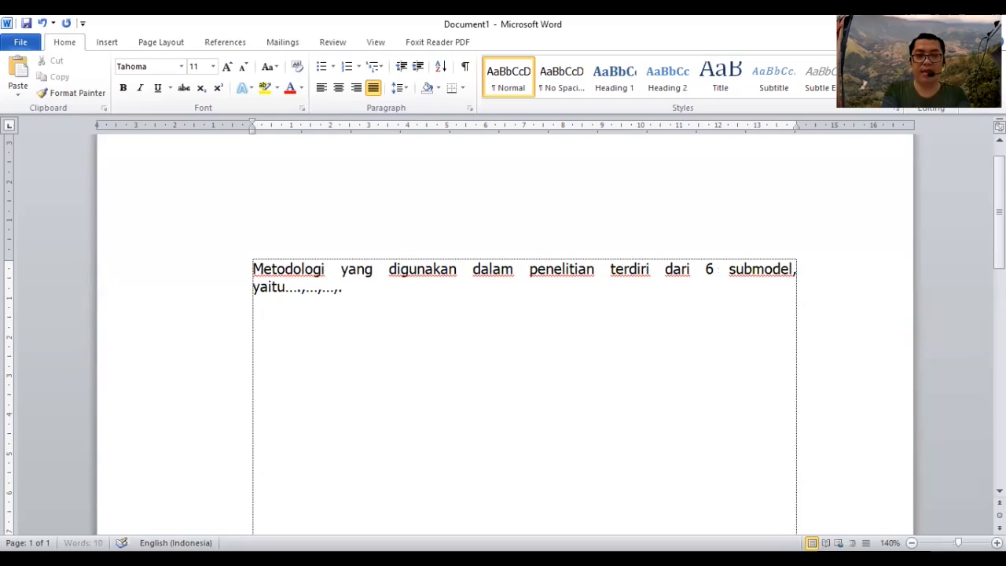
pyautogui.write('..,...')
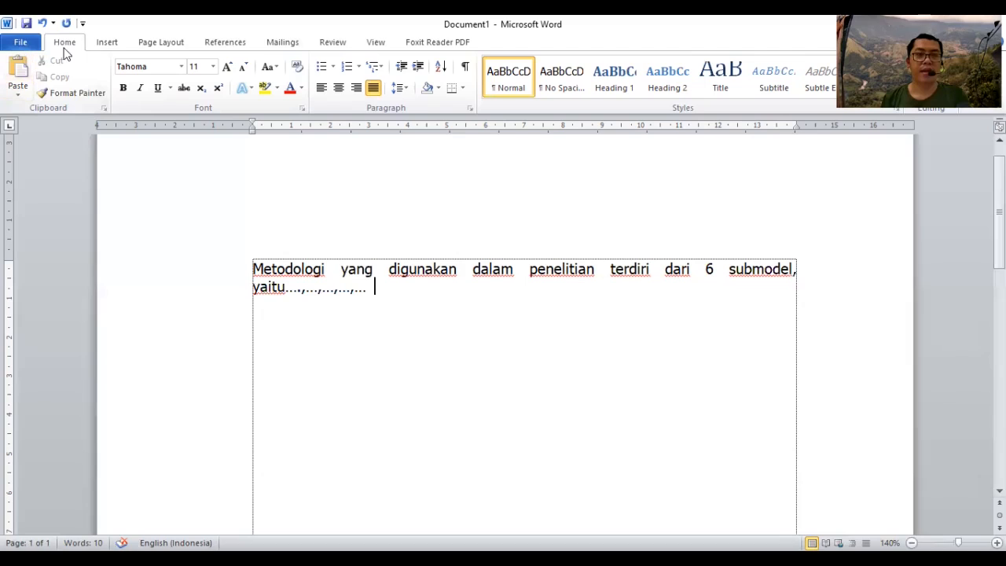
# - Insert a Mendeley citation at the end of the methodology sentence about the 6 submodels
pyautogui.click(233, 49)
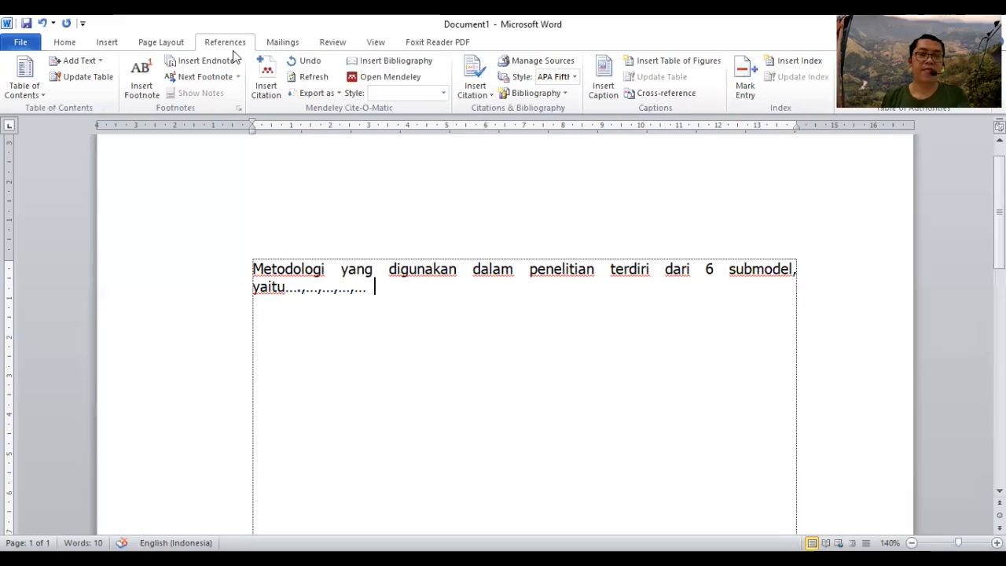
pyautogui.click(271, 91)
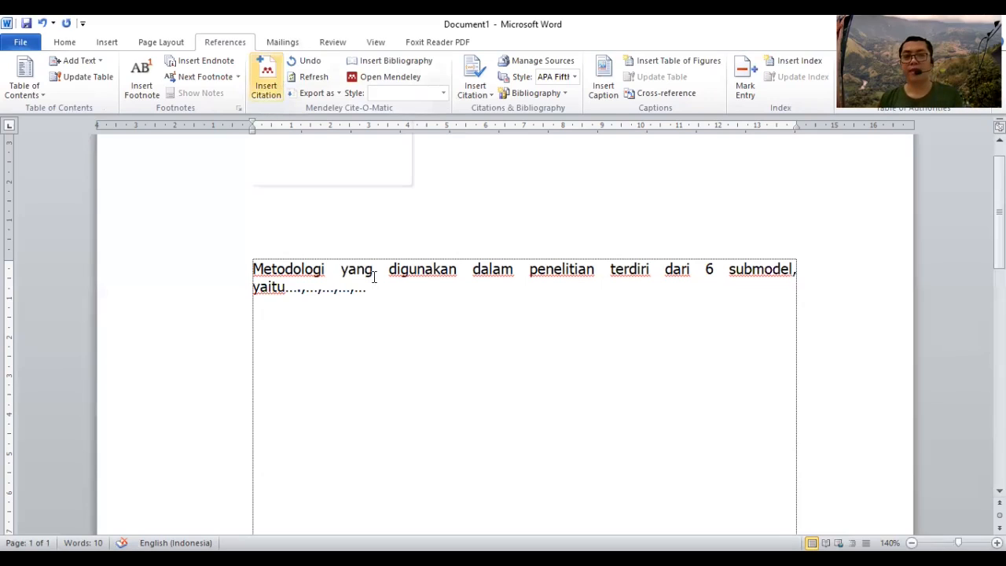
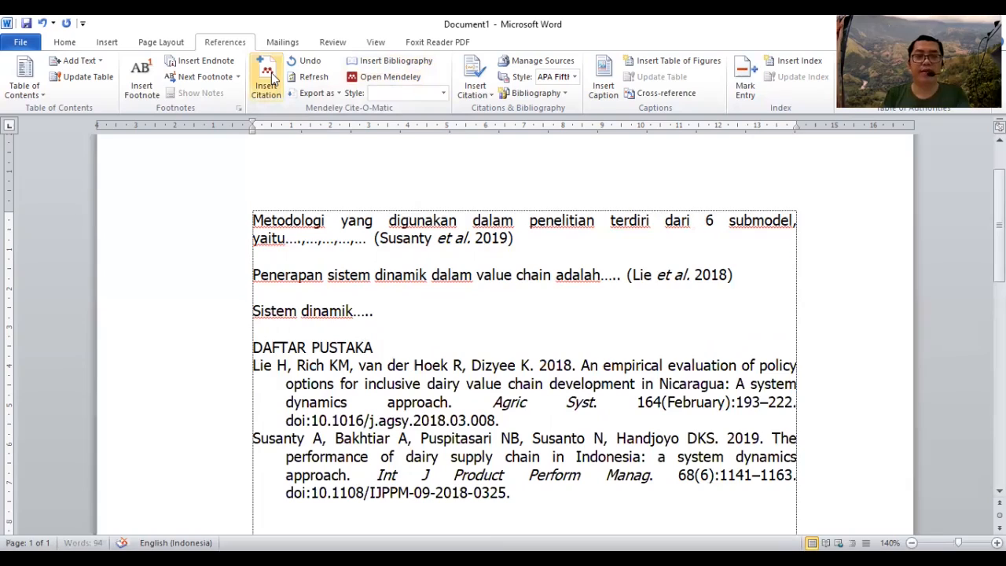
# - Insert a Mendeley citation of the 2017 Botswana beef value chain paper after "Sistem dinamik….."
pyautogui.click(271, 77)
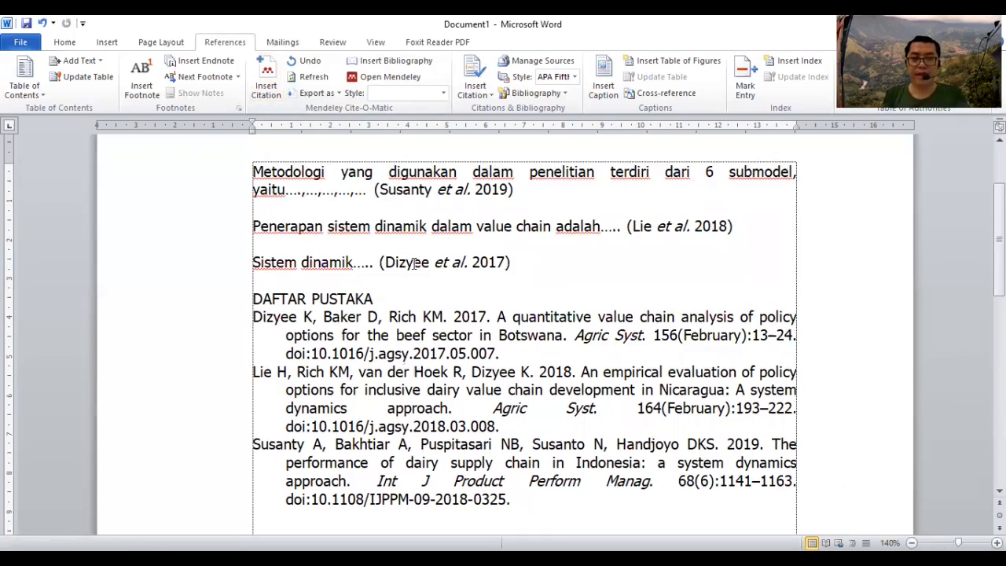
pyautogui.click(255, 263)
pyautogui.keyDown('shift'); pyautogui.click(366, 260); pyautogui.keyUp('shift')
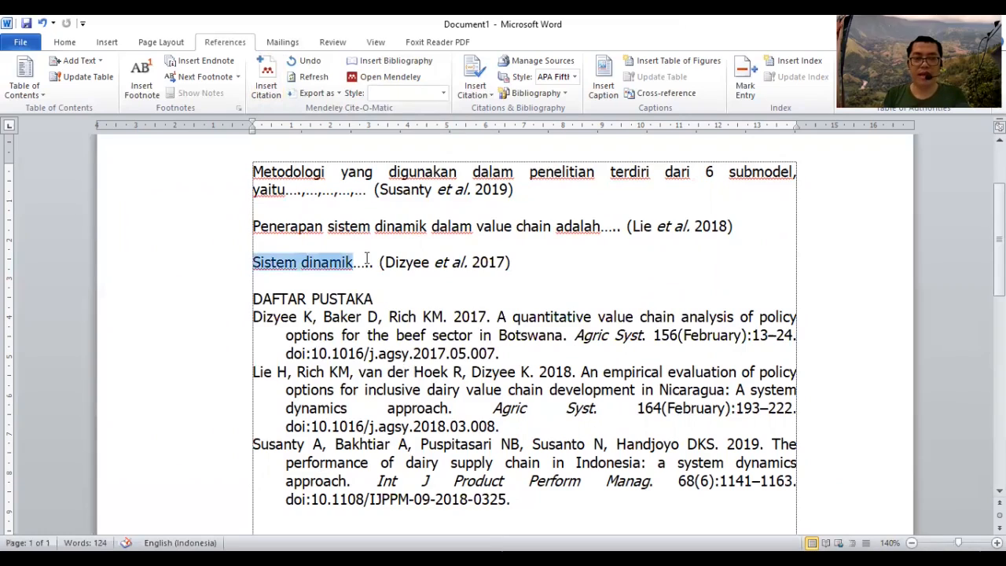
pyautogui.moveTo(366, 258); pyautogui.dragTo(368, 260)
pyautogui.click(343, 273)
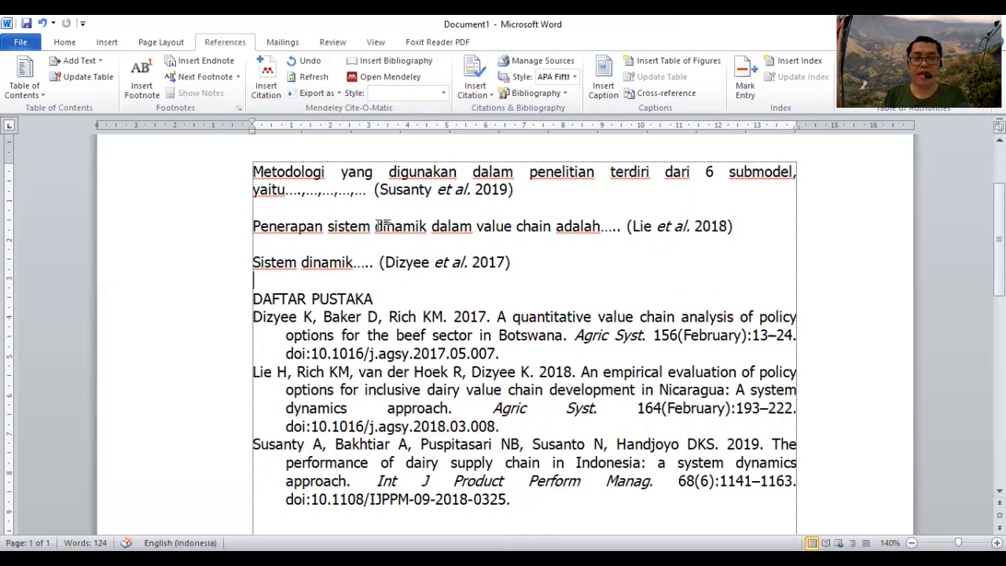
pyautogui.scroll(-1, 379, 234)
pyautogui.scroll(1, 359, 272)
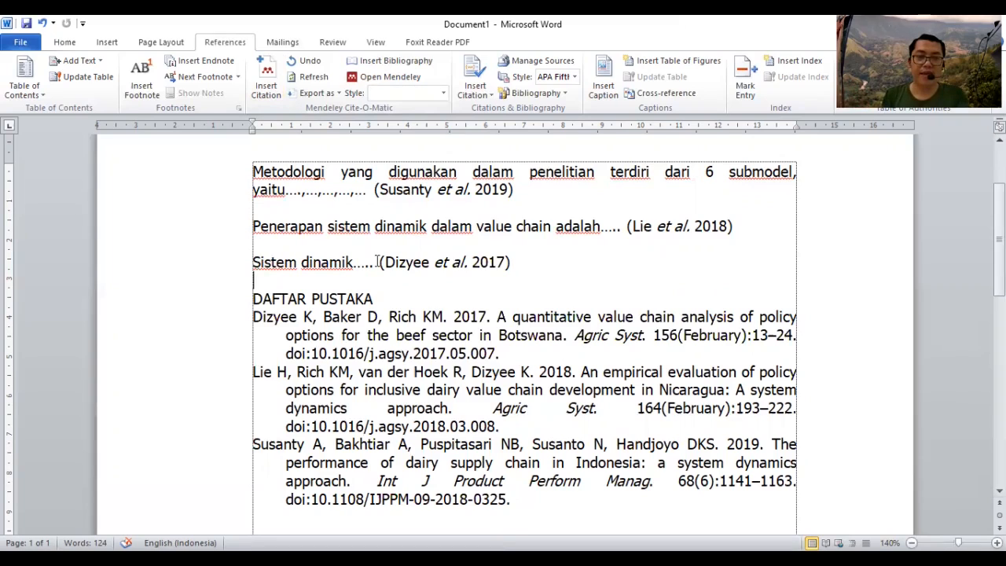
# - Replace "Sistem dinamik….." before the 2017 citation with "Menurut" and continue after the citation with ", sistem dinamik….."
pyautogui.moveTo(253, 262); pyautogui.dragTo(378, 262)
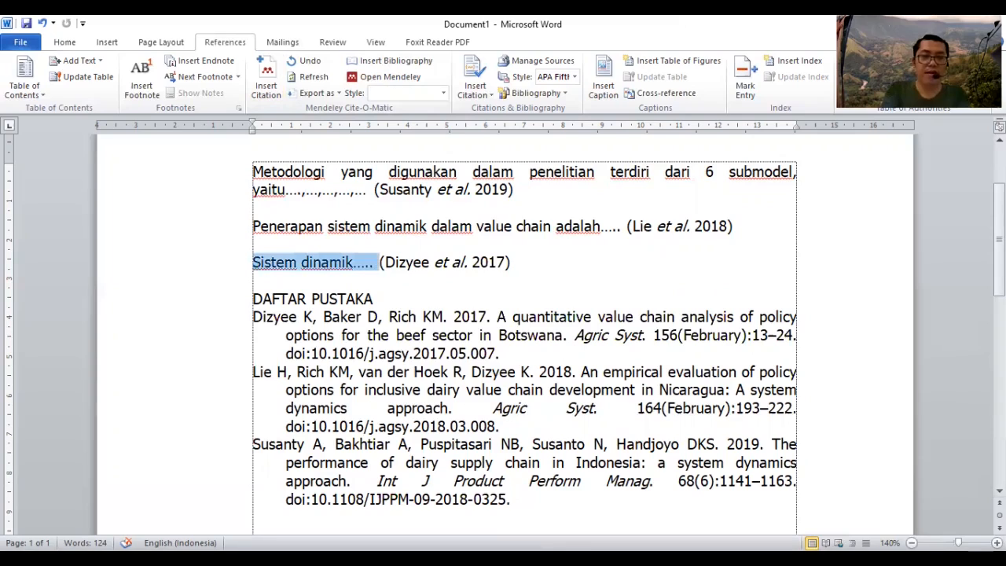
pyautogui.write('Menuru')
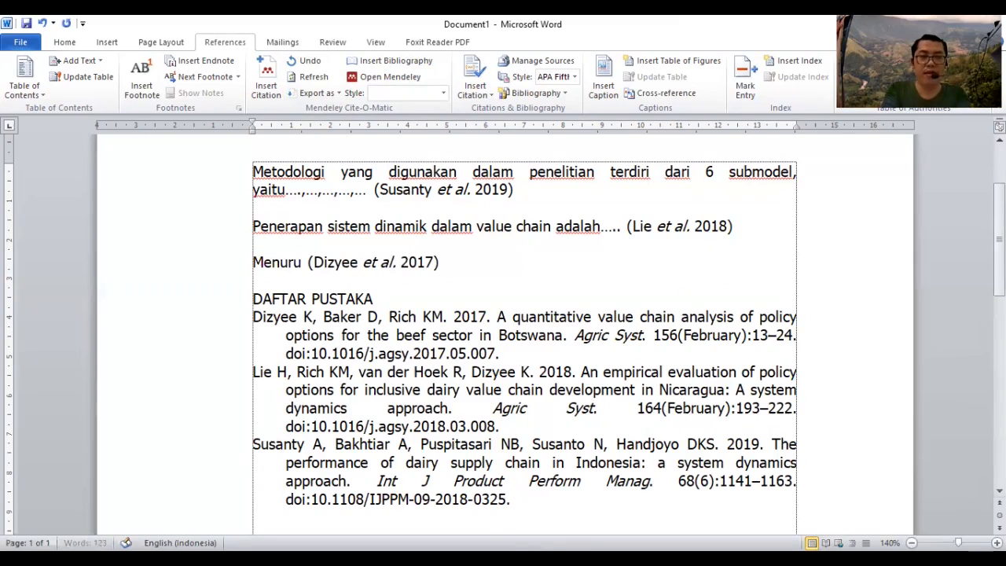
pyautogui.write('t (Dizyee et al. 2017)')
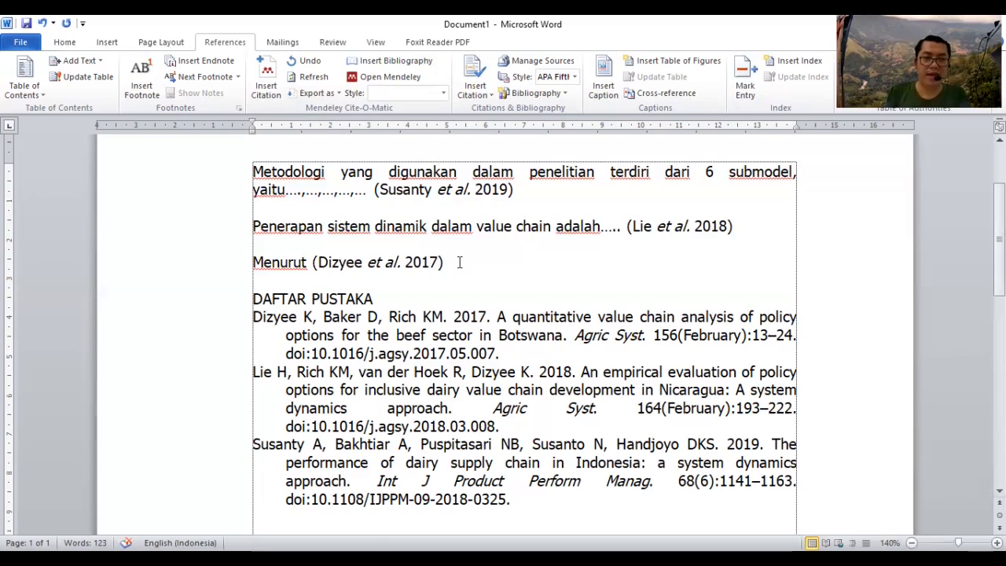
pyautogui.write(',')
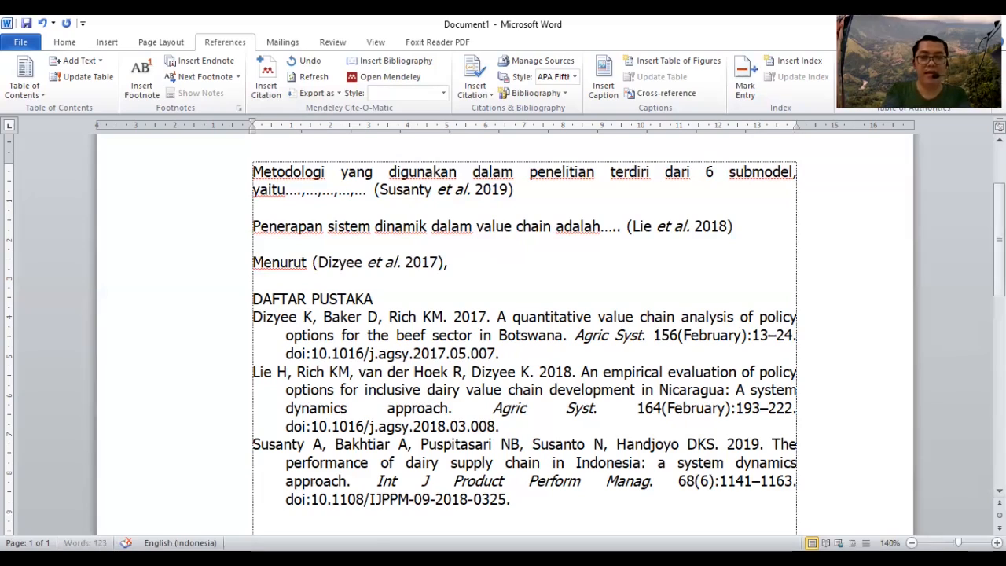
pyautogui.write(' sistem dinamik ad')
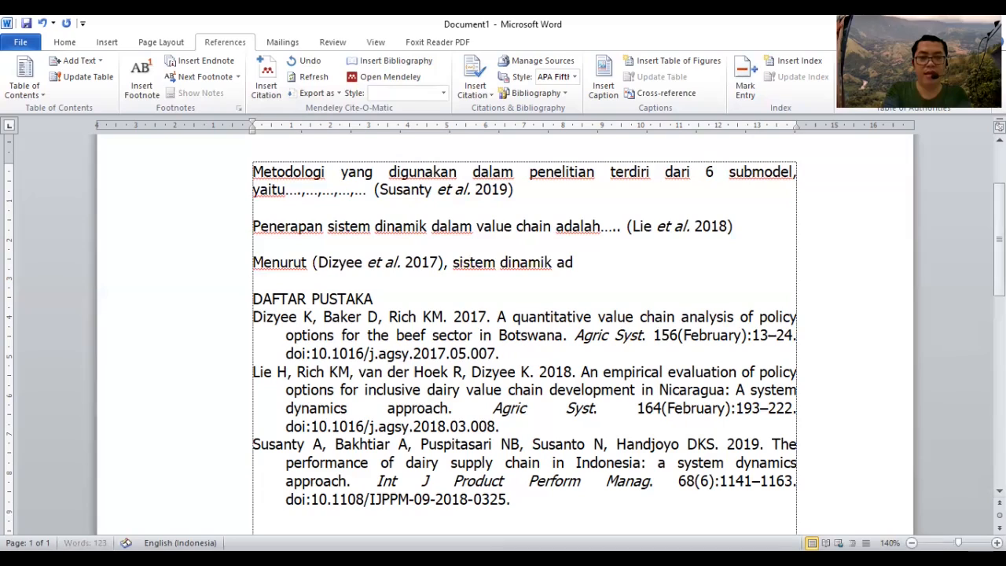
pyautogui.press('BackSpace')
pyautogui.press('BackSpace')
pyautogui.press('BackSpace')
pyautogui.write(',.')
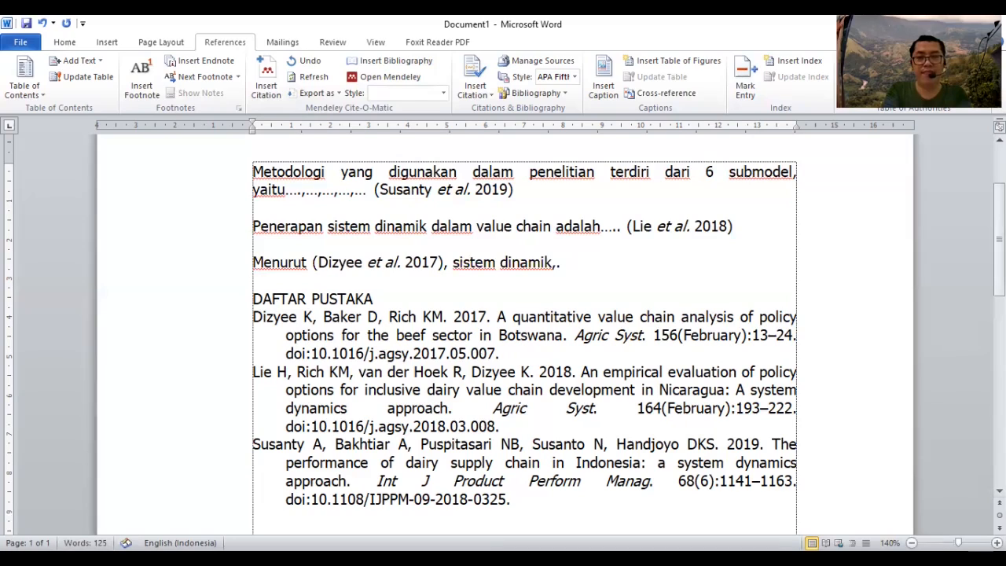
pyautogui.press('BackSpace')
pyautogui.press('BackSpace')
pyautogui.write('.....')
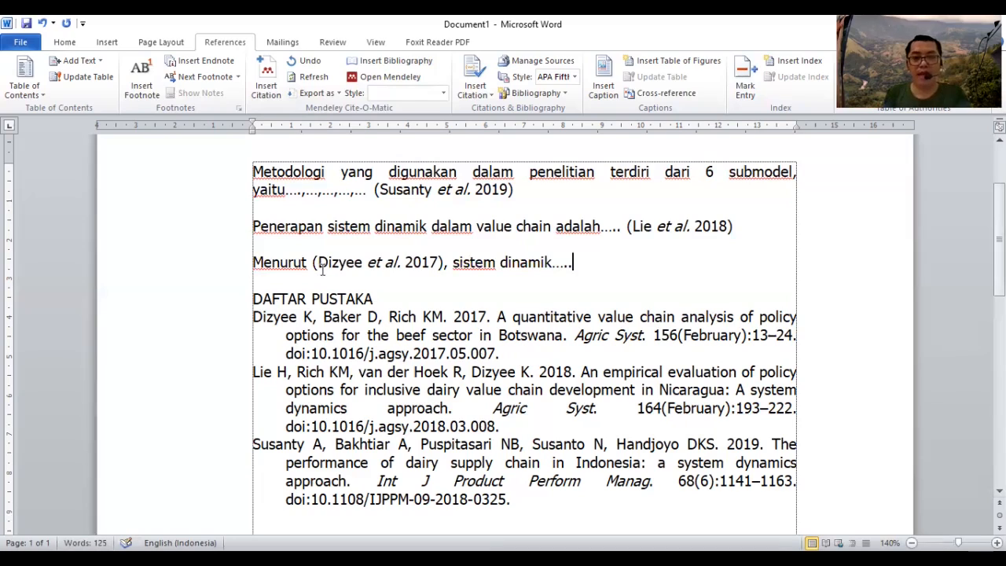
# - Change the 2017 citation to narrative form by moving its opening parenthesis from before the author to just before the year
pyautogui.click(322, 270)
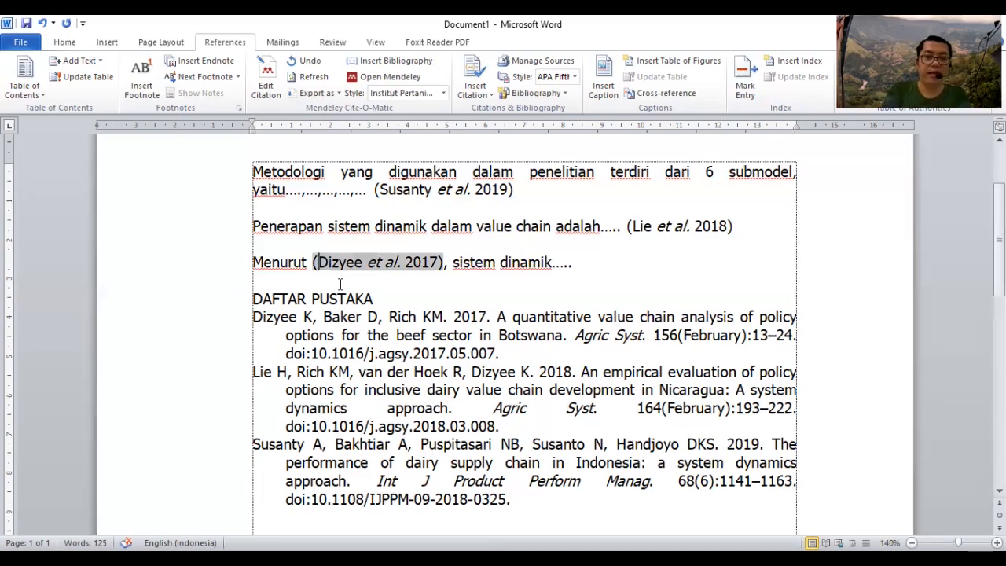
pyautogui.press('BackSpace')
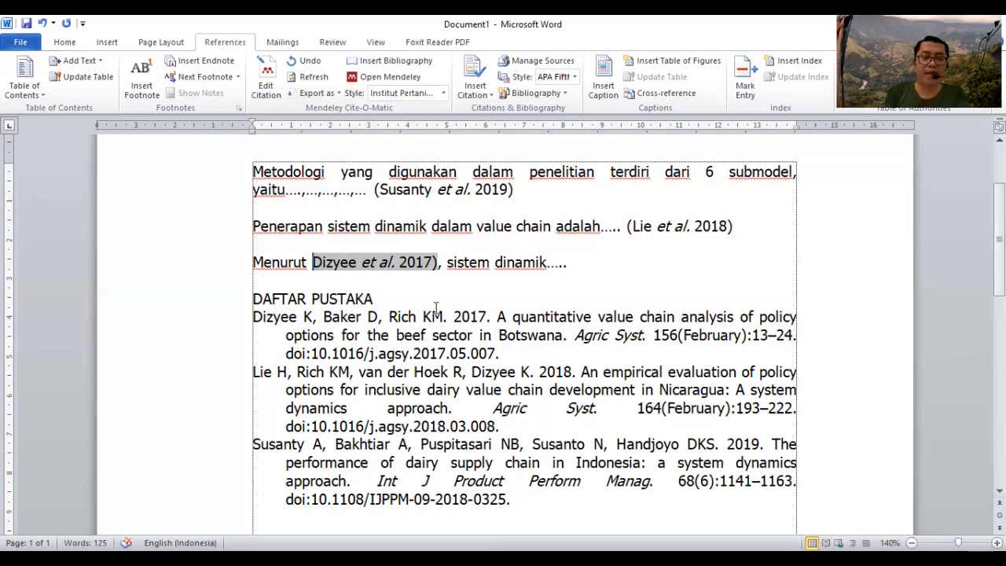
pyautogui.write('(')
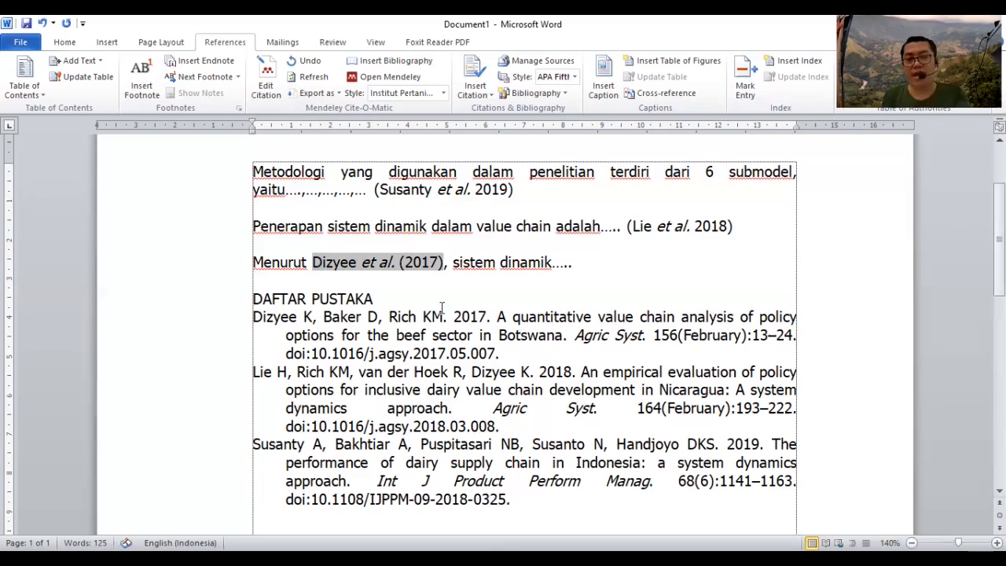
pyautogui.click(619, 268)
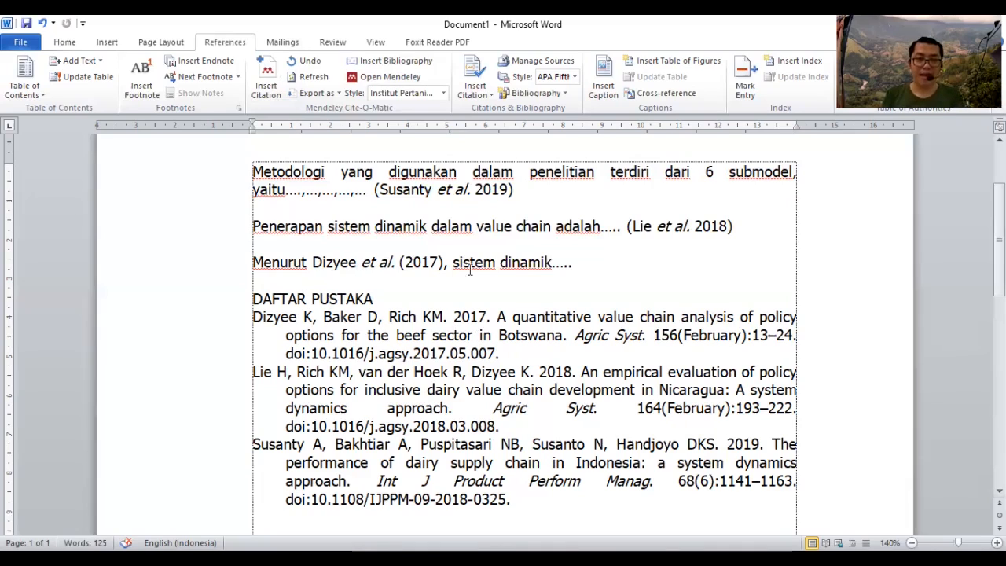
# - Review the list of citation styles offered by the Mendeley plug-in
pyautogui.click(573, 263)
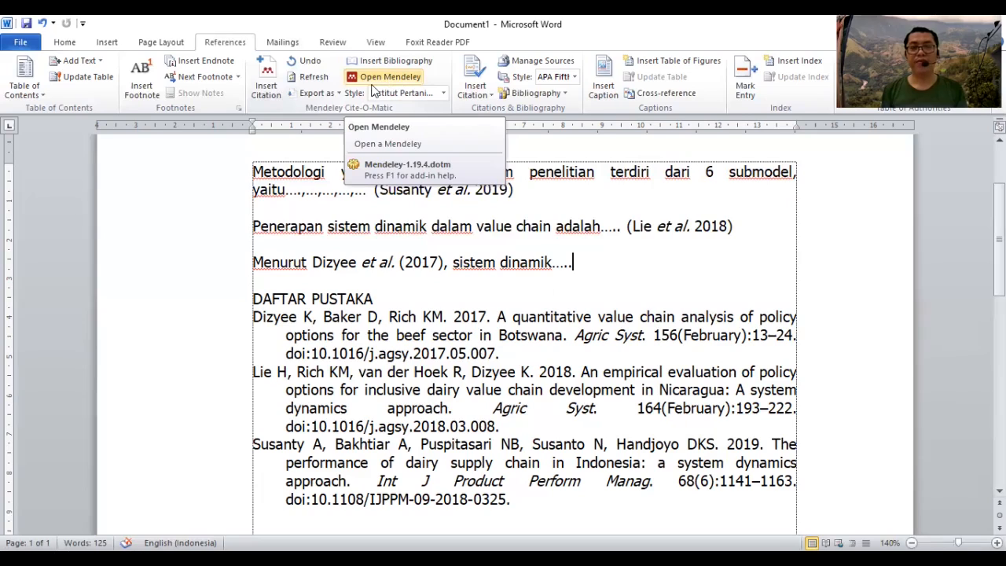
pyautogui.click(445, 93)
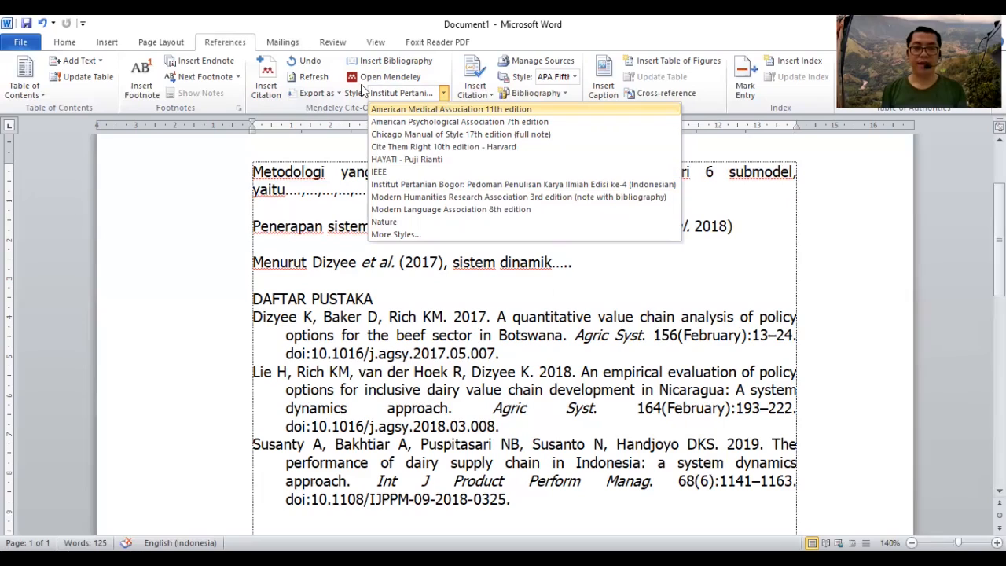
pyautogui.press('Escape')
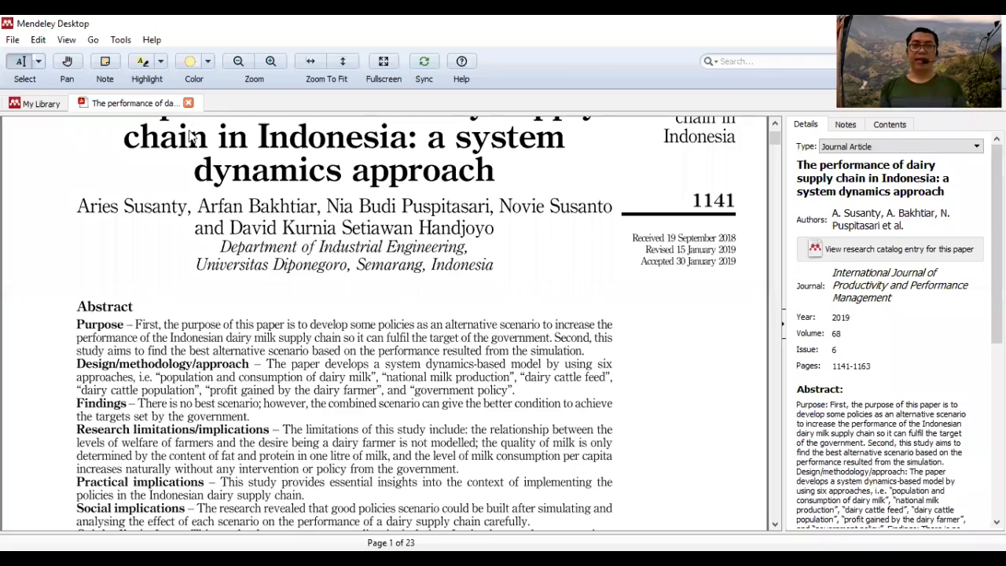
# - Switch to Mendeley Desktop, close the Indonesian dairy paper's PDF and browse the library's All Documents list
pyautogui.hotkey('ctrl', 'w')
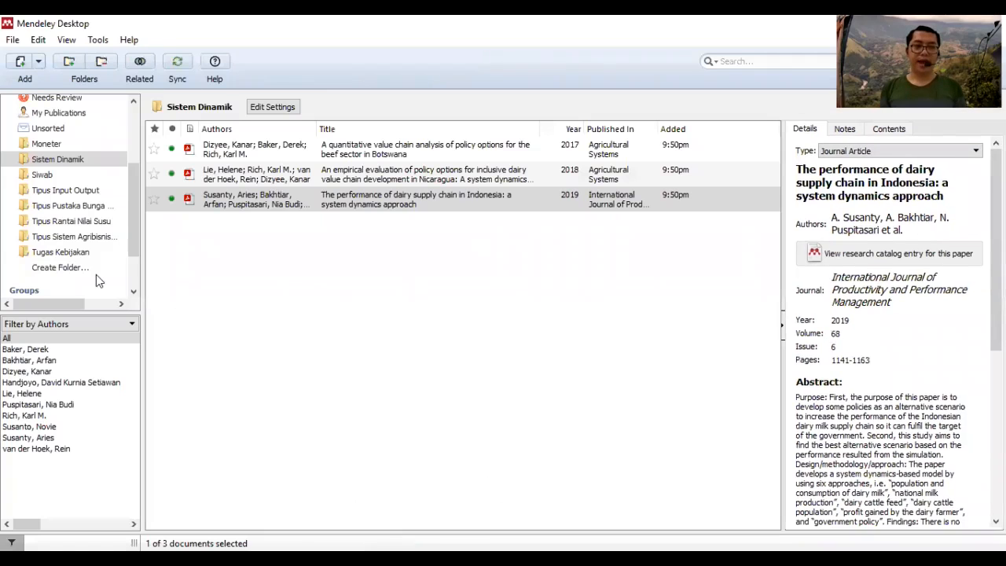
pyautogui.scroll(1, 83, 223)
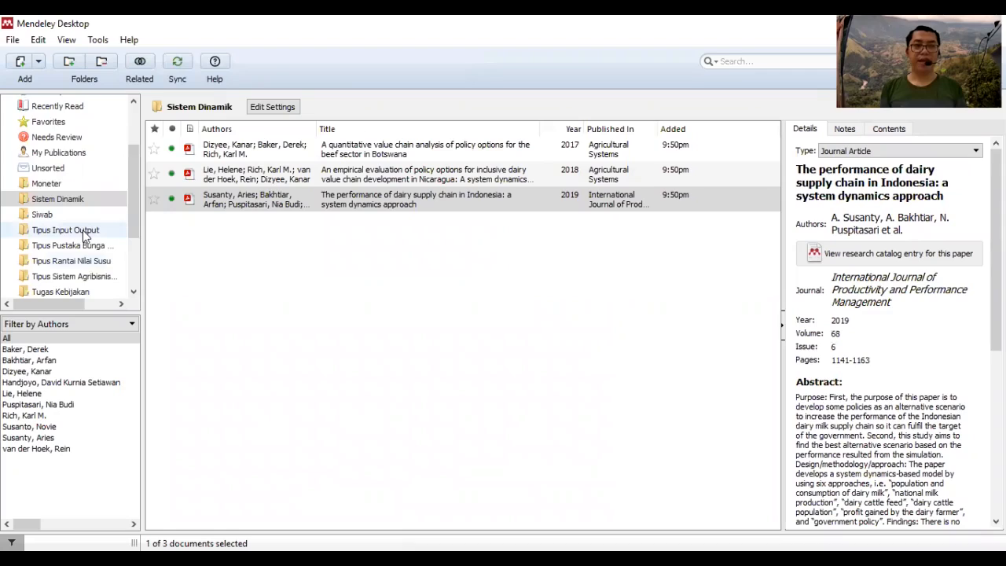
pyautogui.scroll(2, 79, 224)
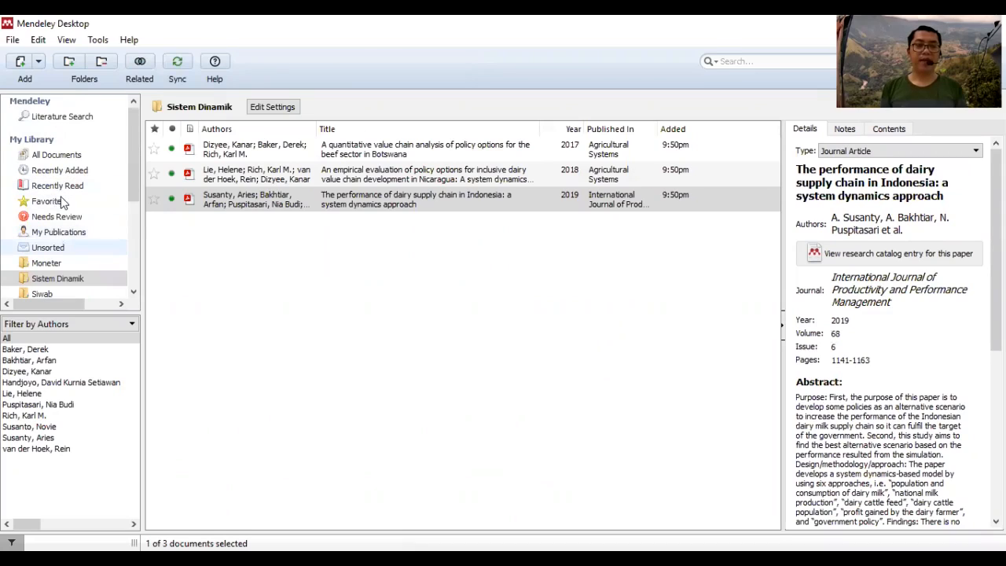
pyautogui.click(62, 156)
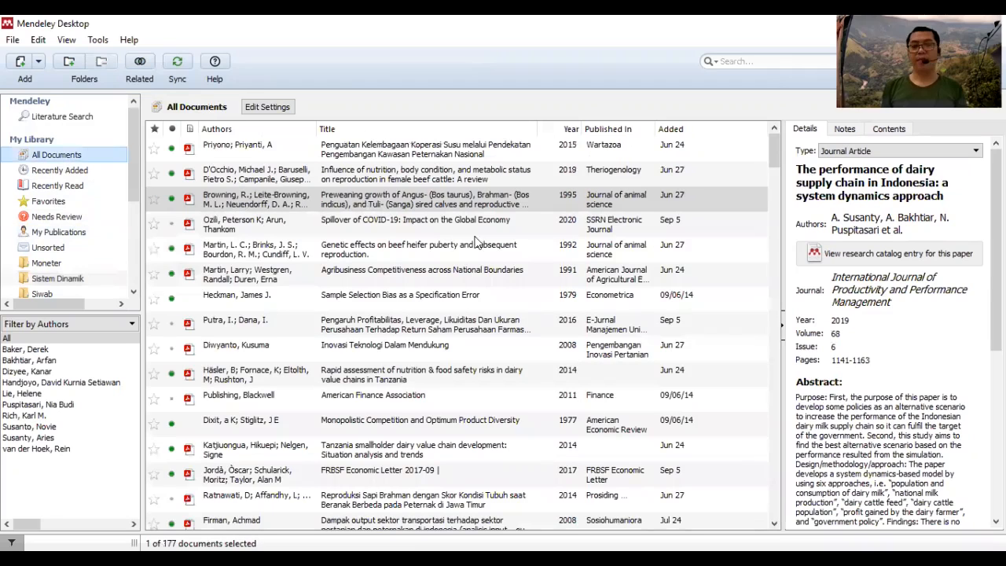
pyautogui.scroll(-10, 493, 256)
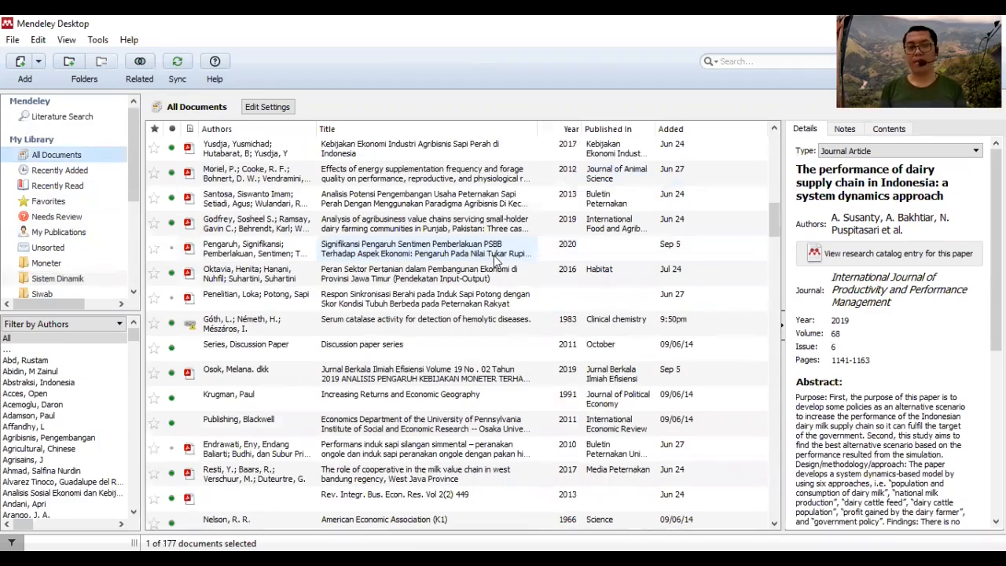
pyautogui.scroll(8, 493, 259)
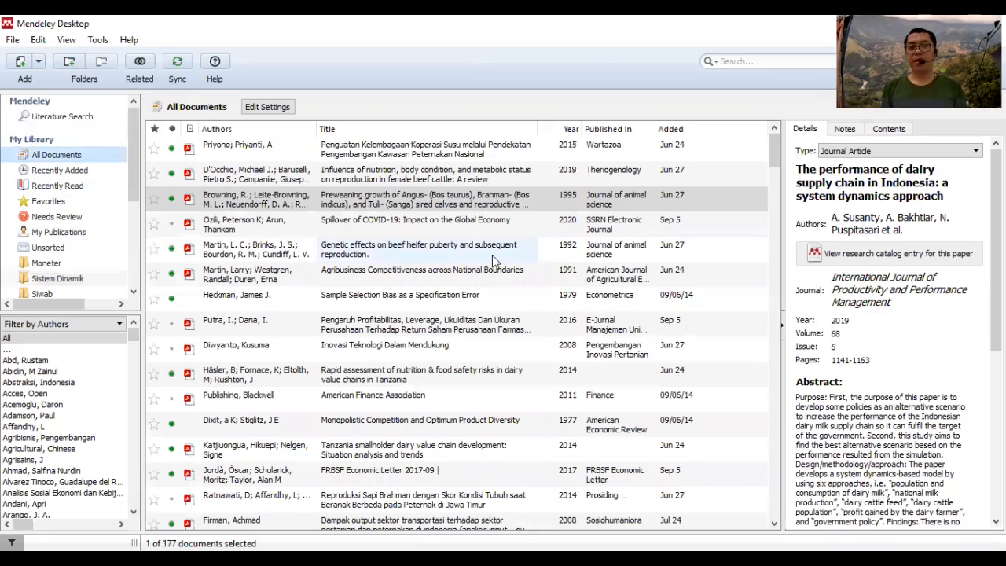